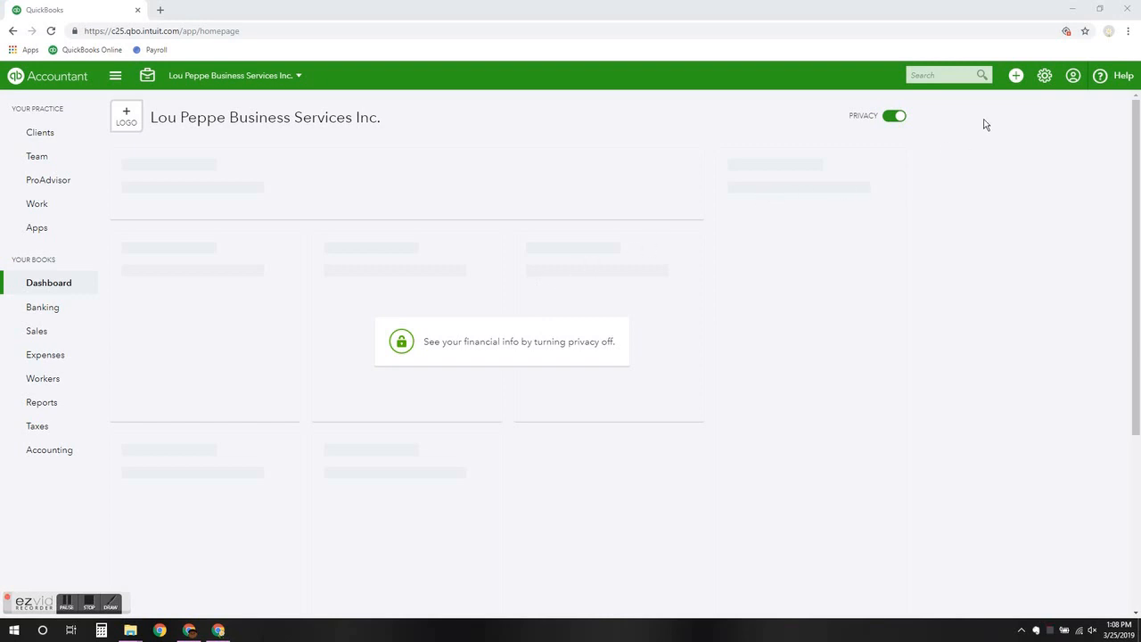
Start a new sales receipt for the client and enter the client's e-mail address
left_click(1016, 79)
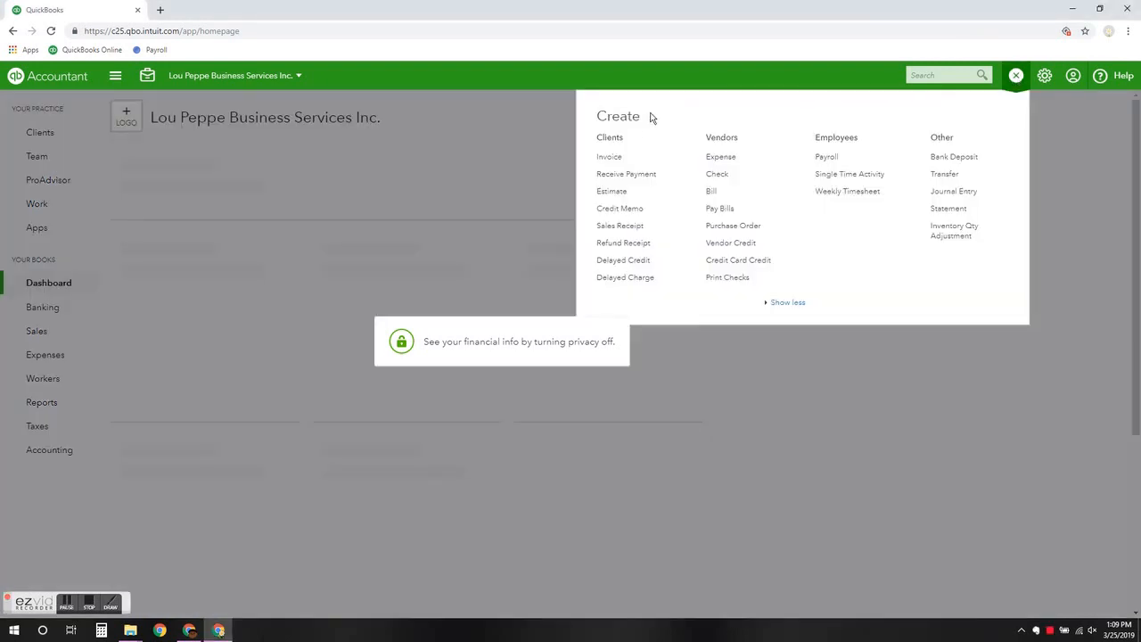
left_click(610, 228)
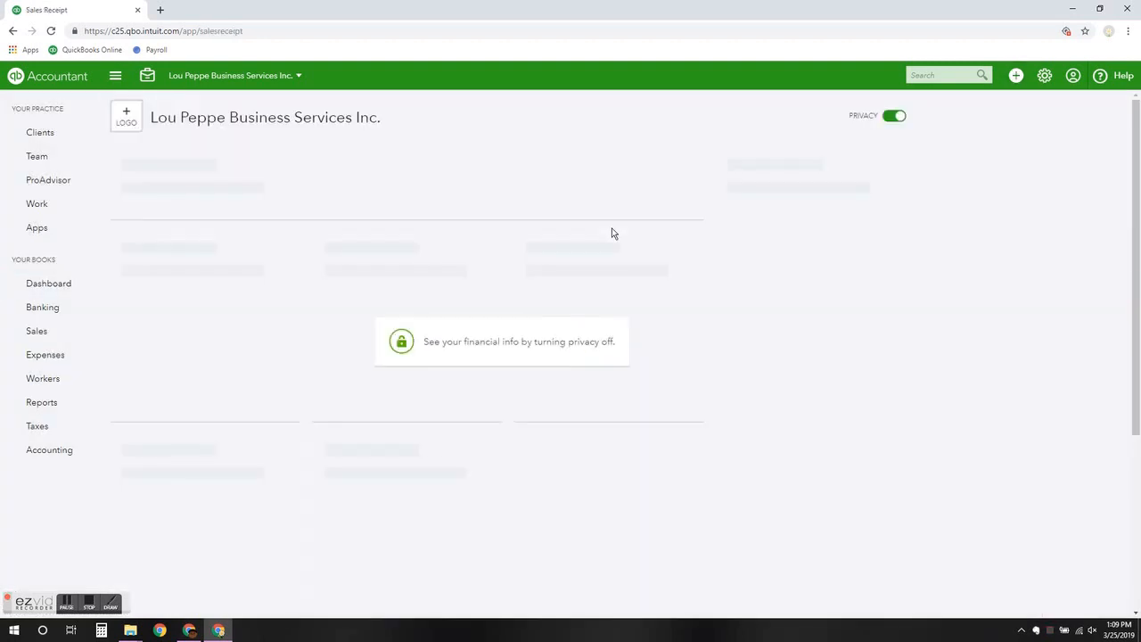
type("lou")
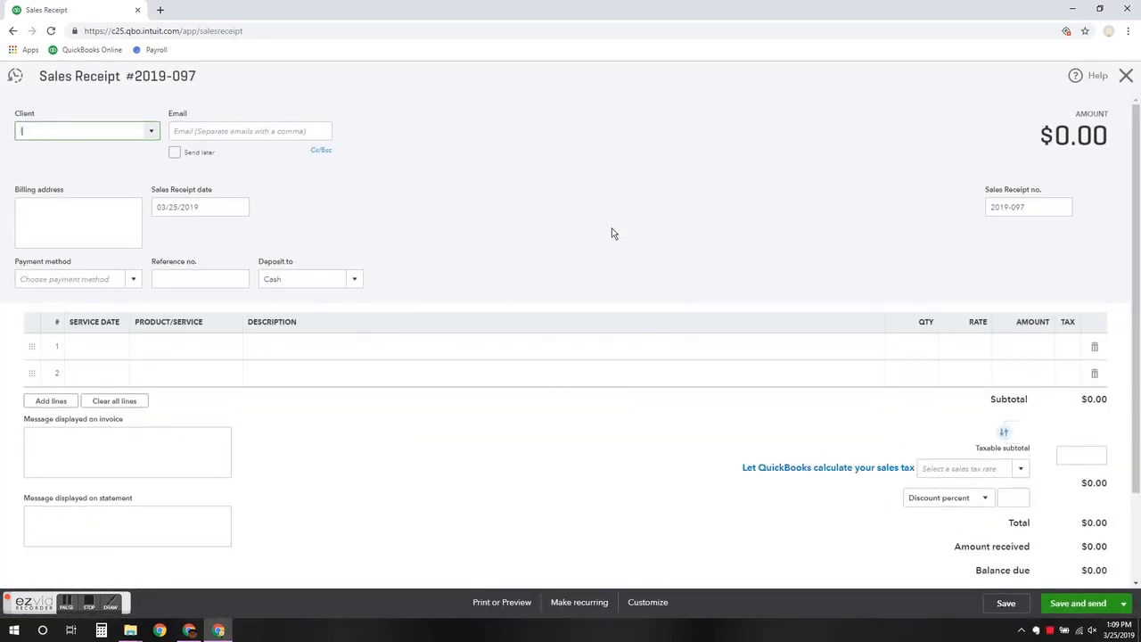
key("Tab")
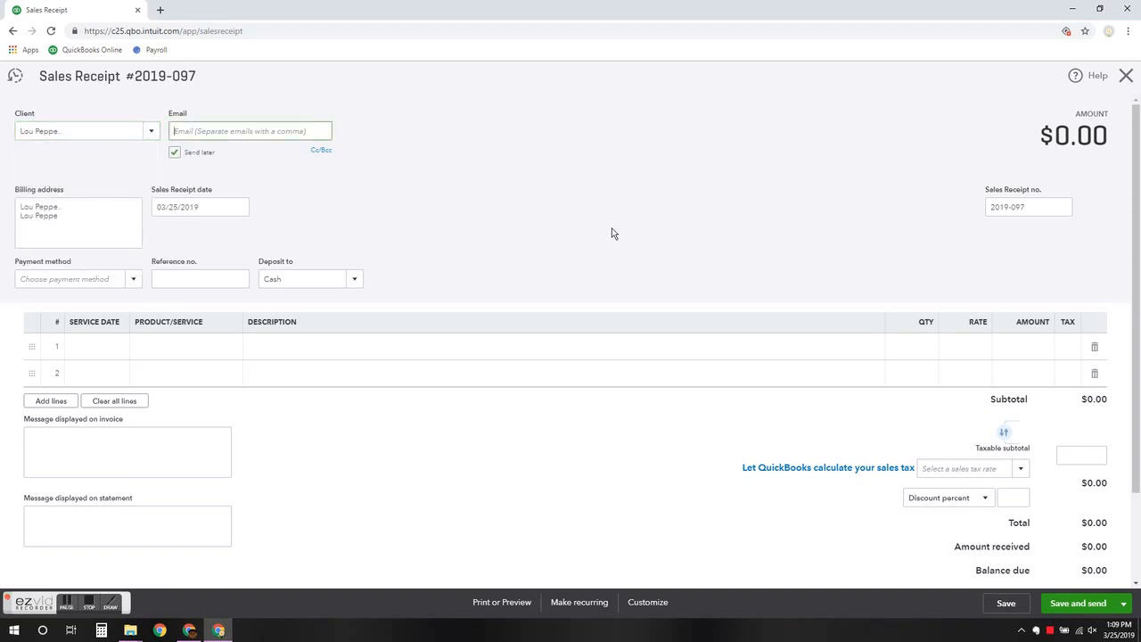
key("Tab")
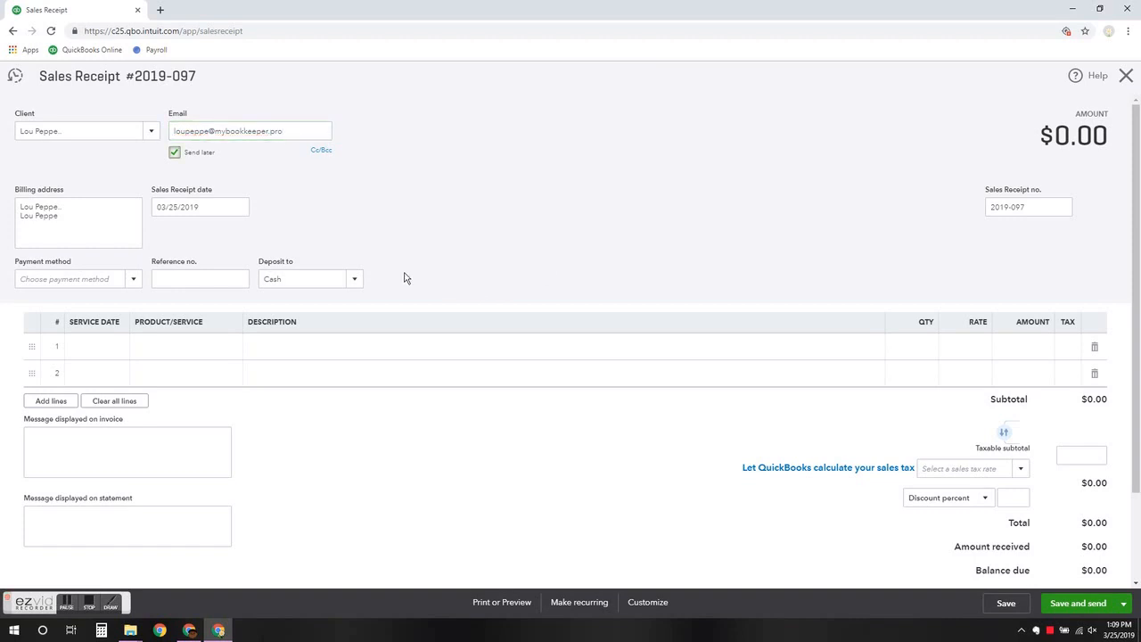
Set the receipt's payment method to Visa and bring up the card details form
left_click(130, 280)
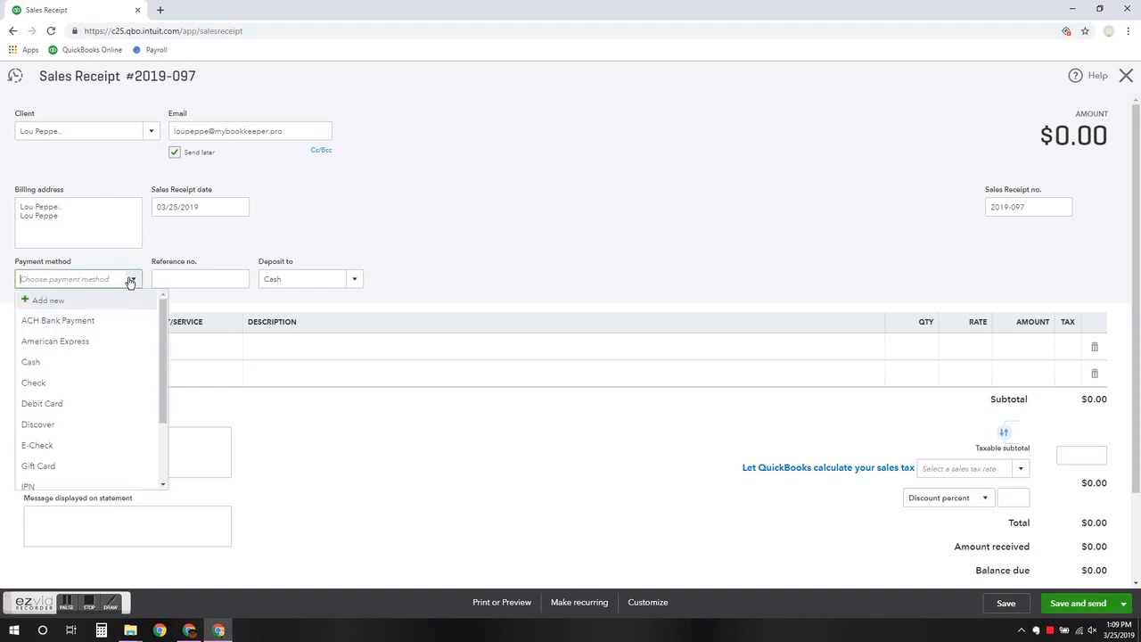
type("v")
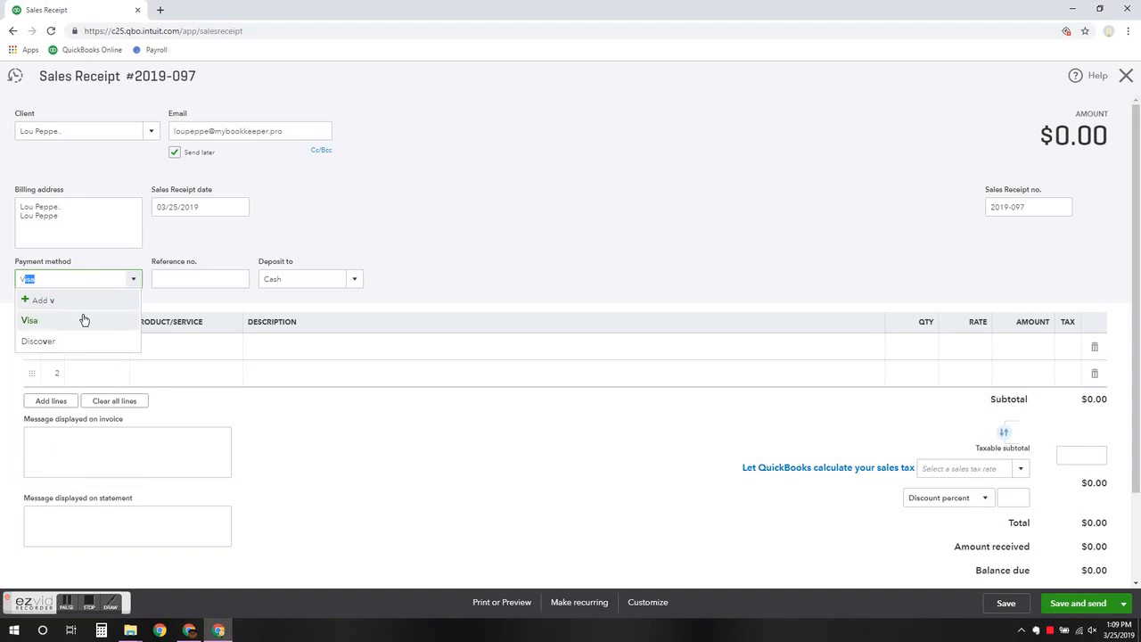
left_click(84, 319)
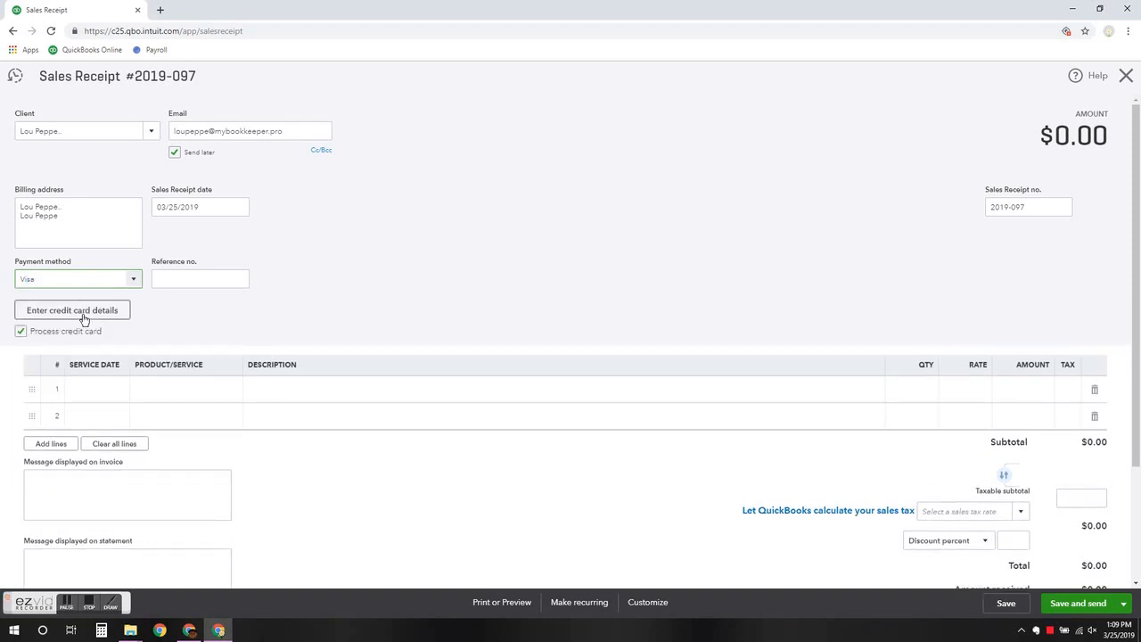
left_click(83, 318)
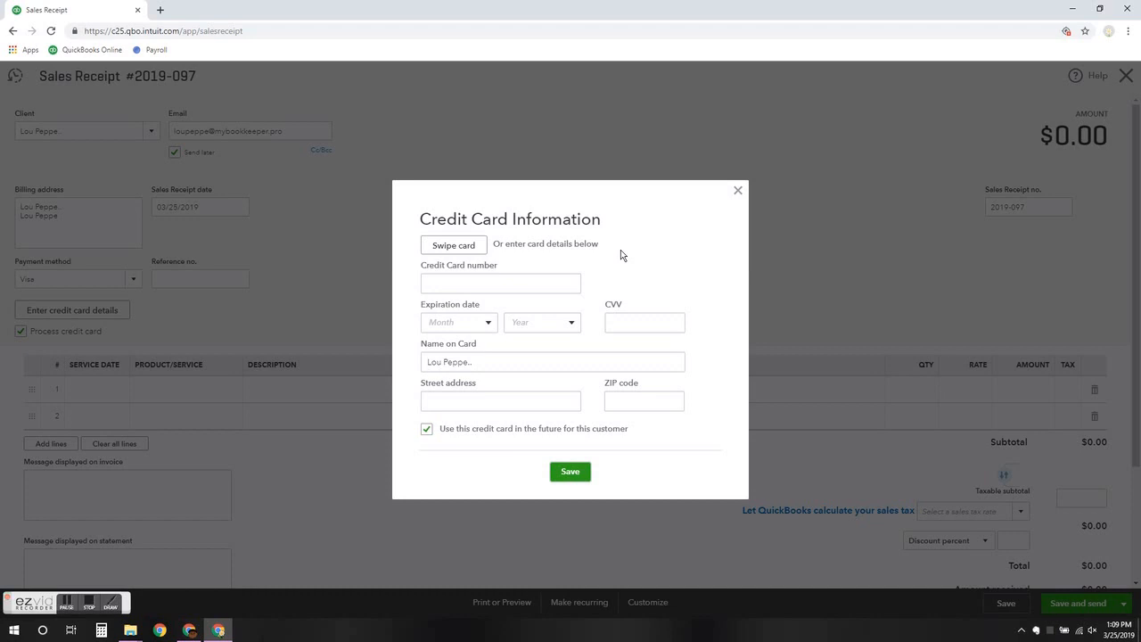
Dismiss the card swipe prompt and paste in the Visa card number
left_click(465, 245)
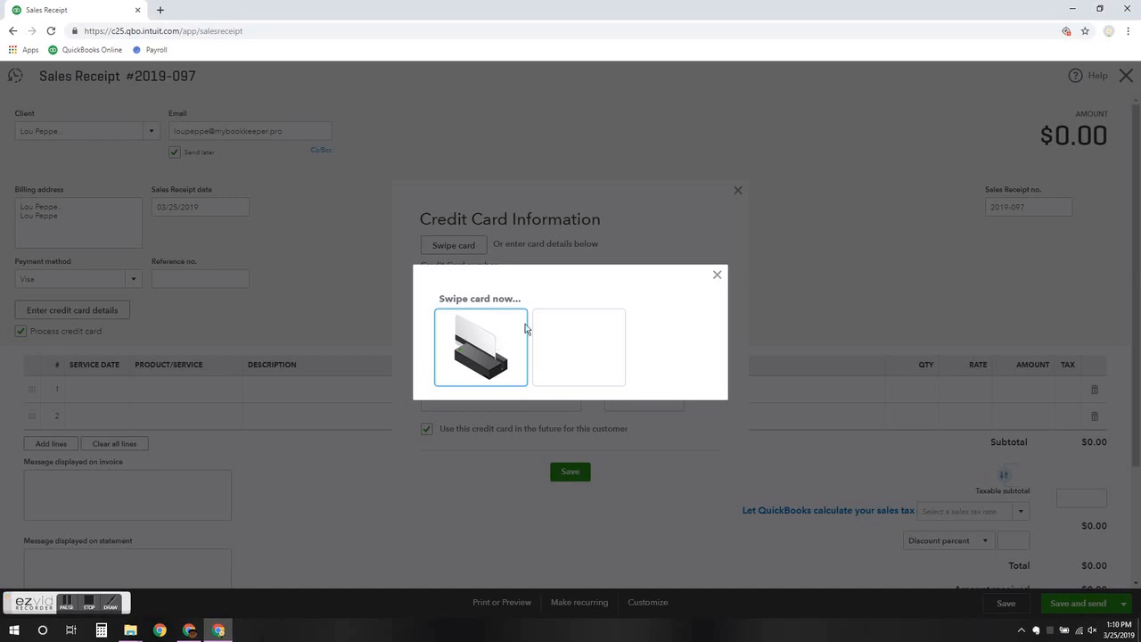
left_click(717, 276)
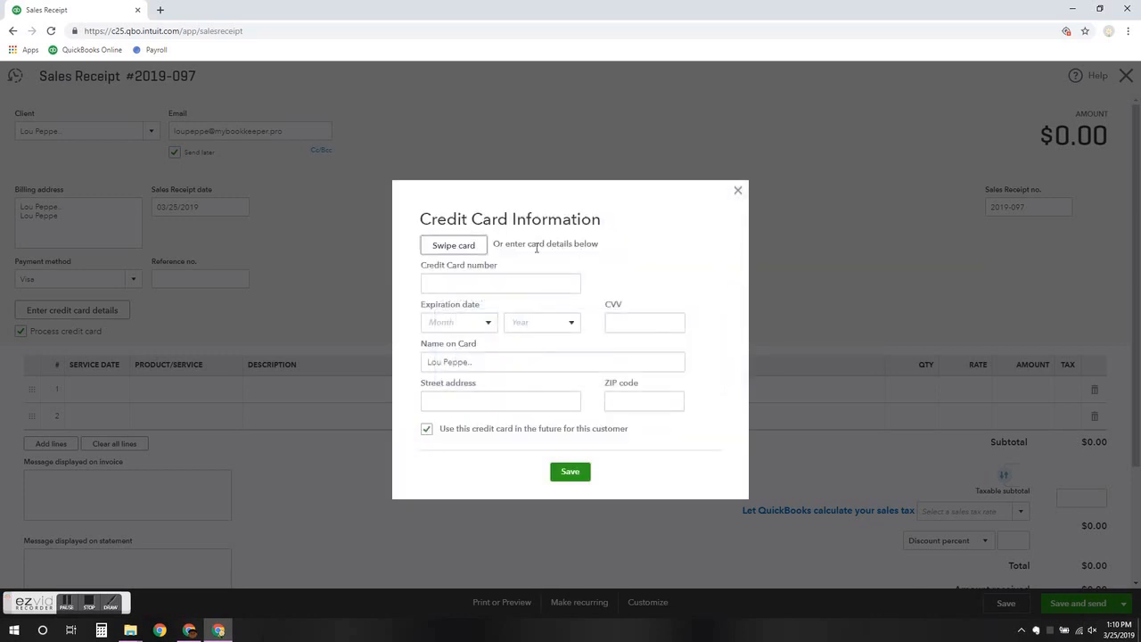
left_click(490, 282)
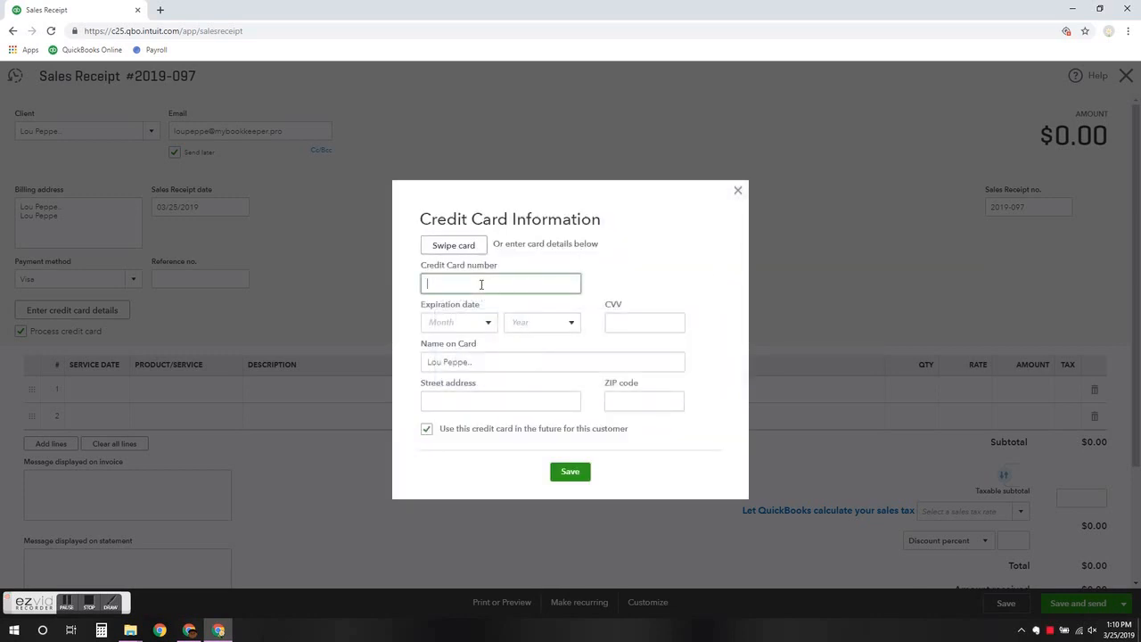
right_click(480, 290)
left_click(507, 378)
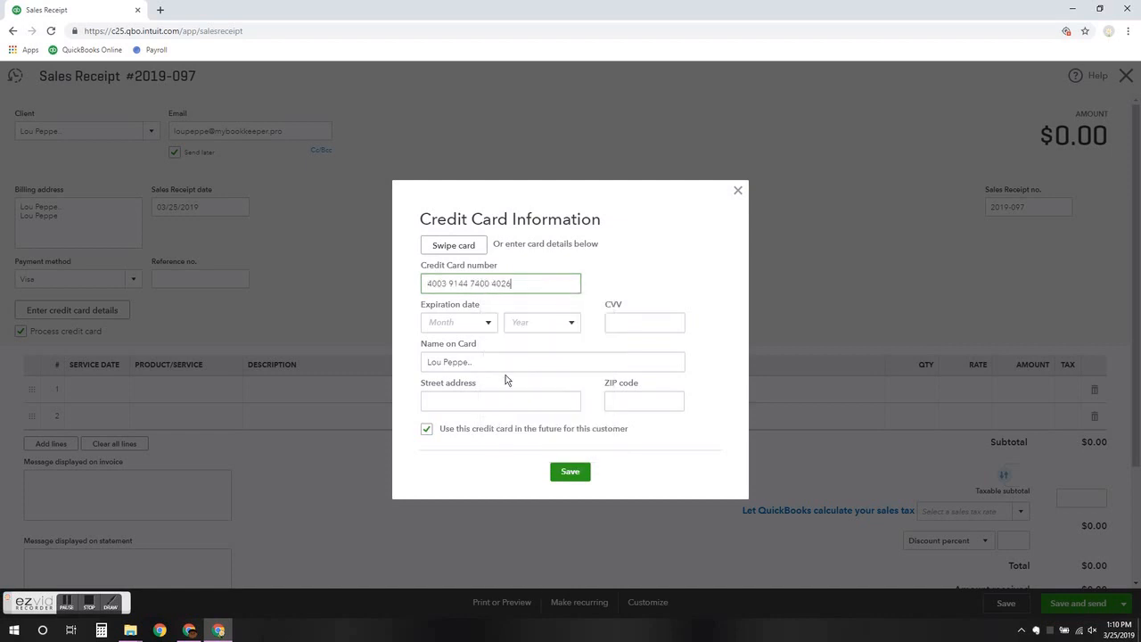
key("Tab")
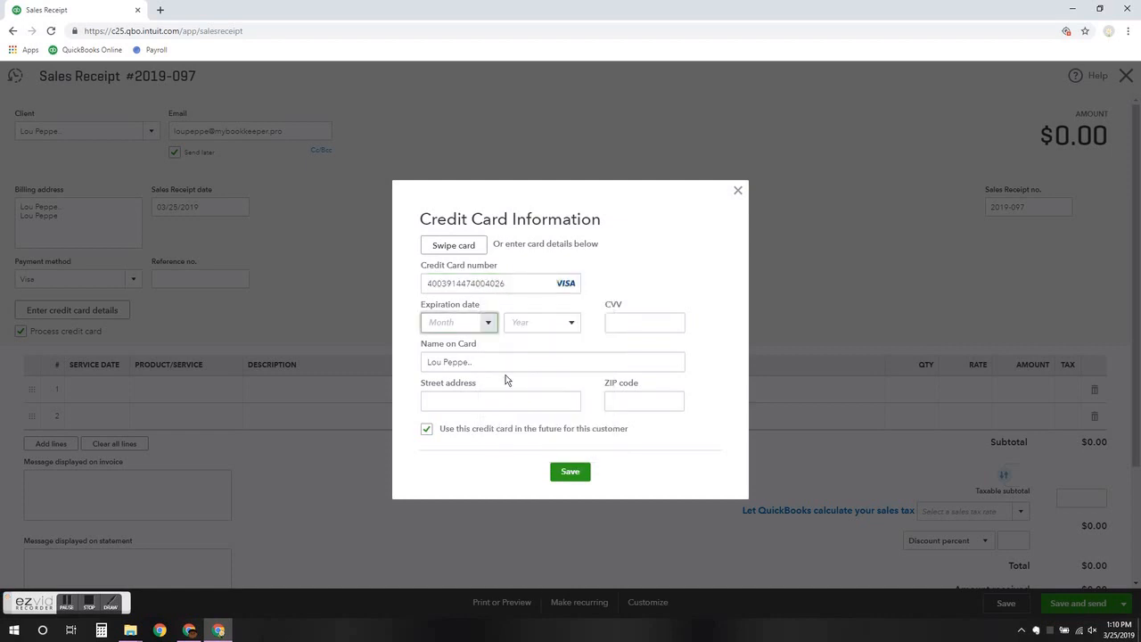
Set the card expiry to 07/2021 and enter the card's security code
left_click(488, 324)
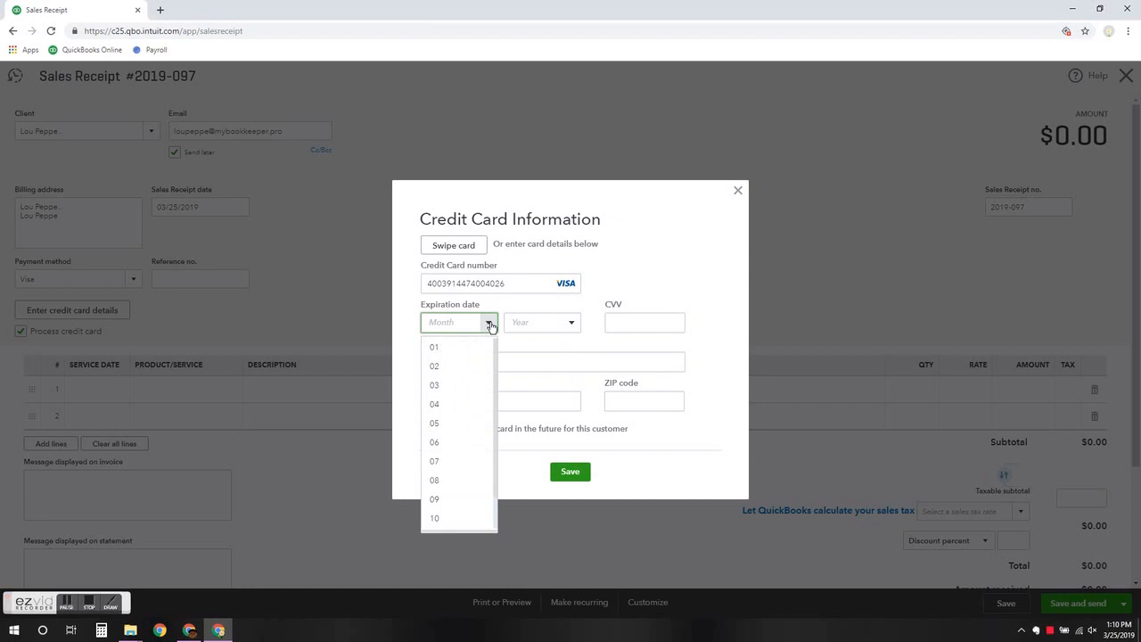
left_click(448, 461)
left_click(572, 324)
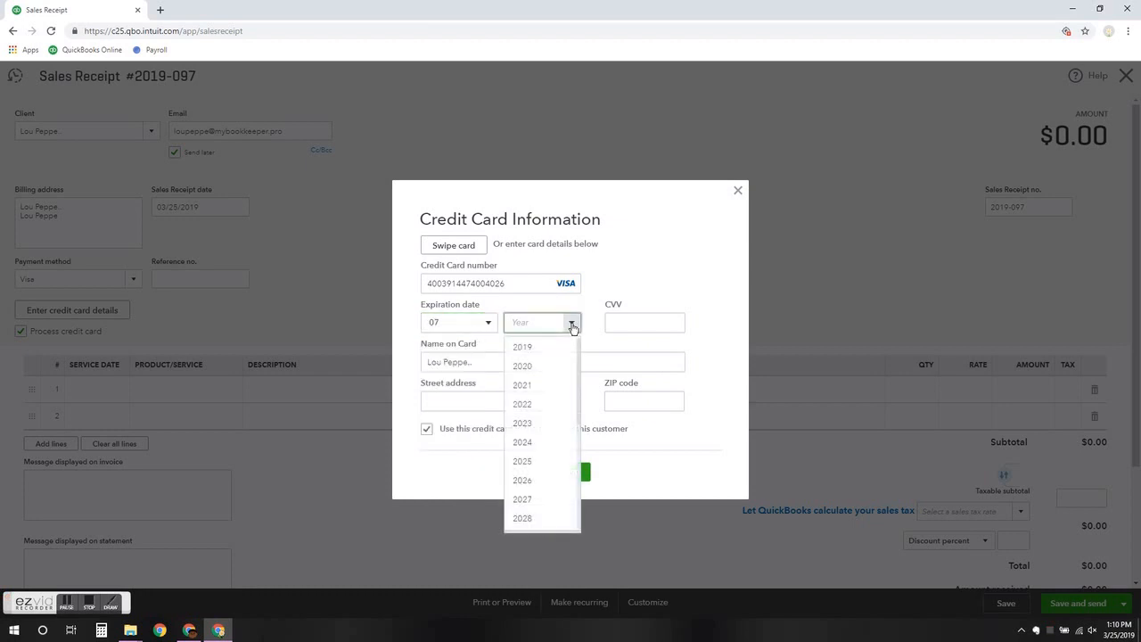
left_click(547, 382)
left_click(612, 323)
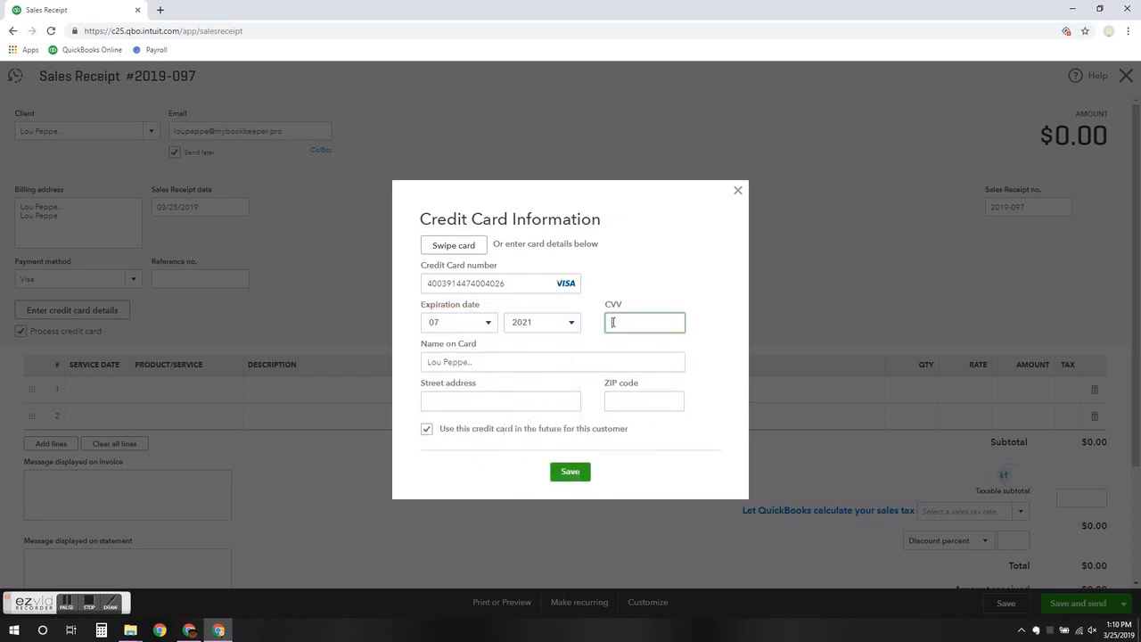
key("Tab")
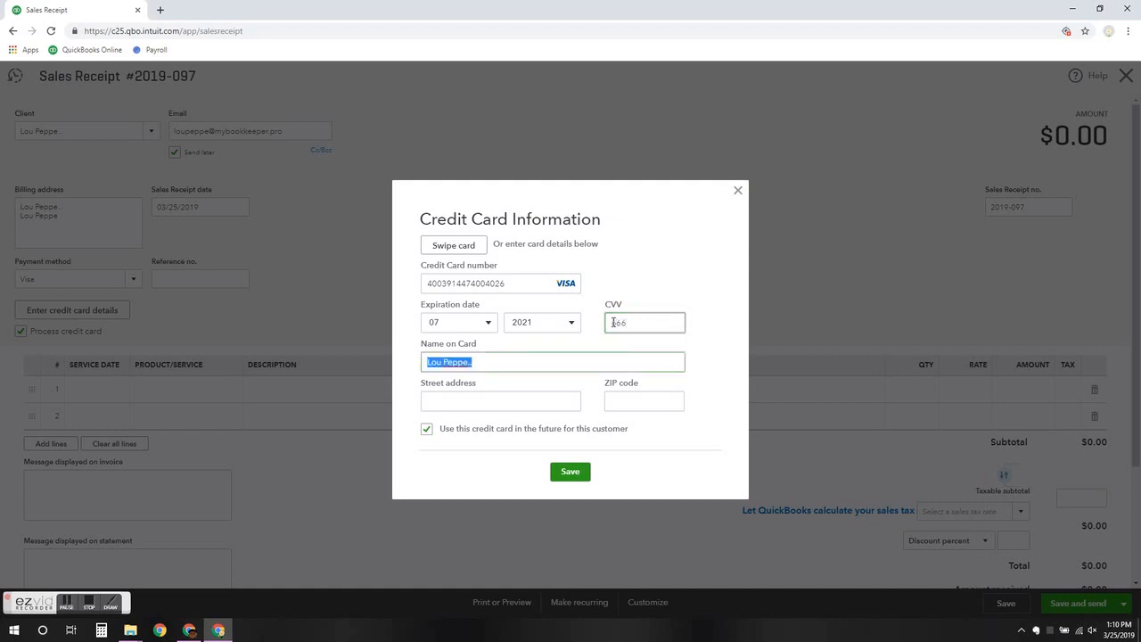
Fill in the cardholder's name, street address and ZIP code
key("Tab")
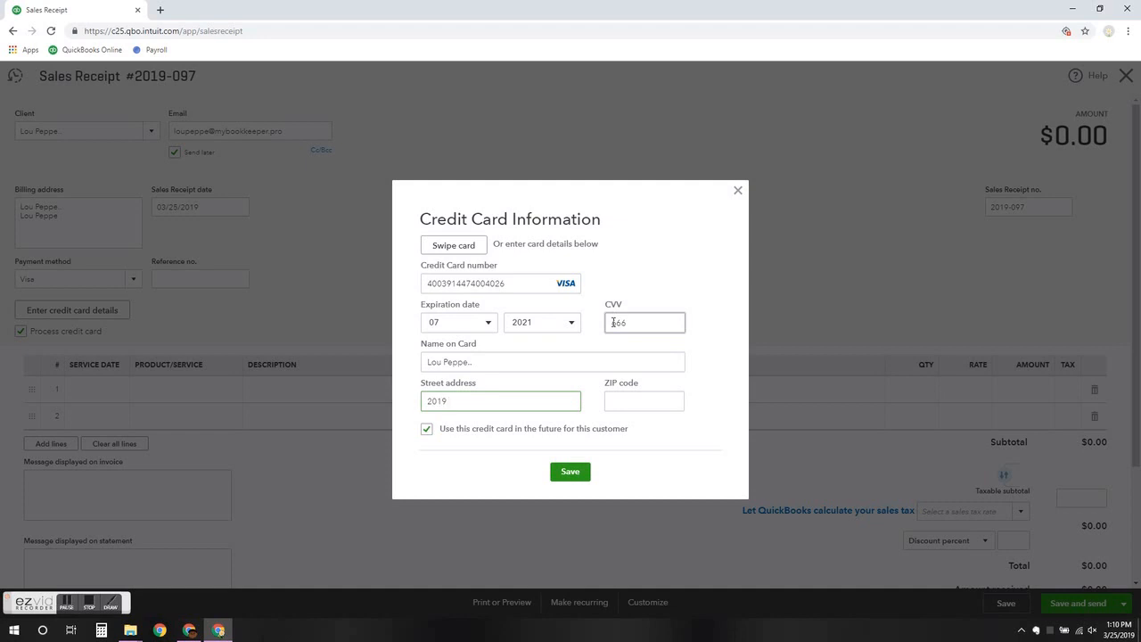
key("Tab")
type("33904")
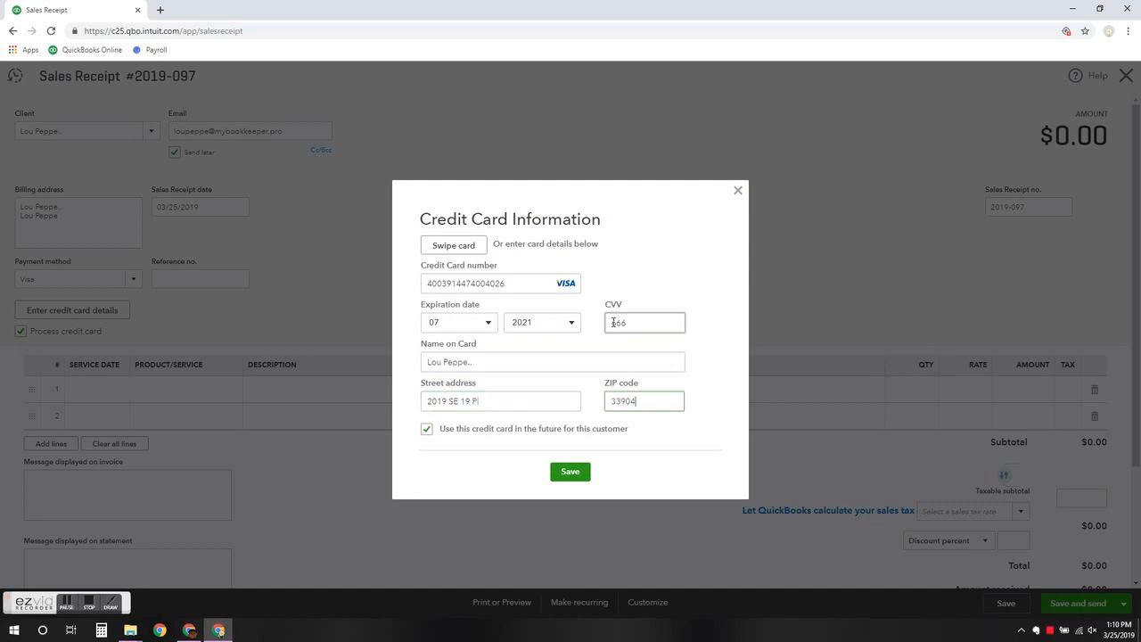
Save the card details and review the stored Visa card attached to receipt #2019-097
left_click(569, 471)
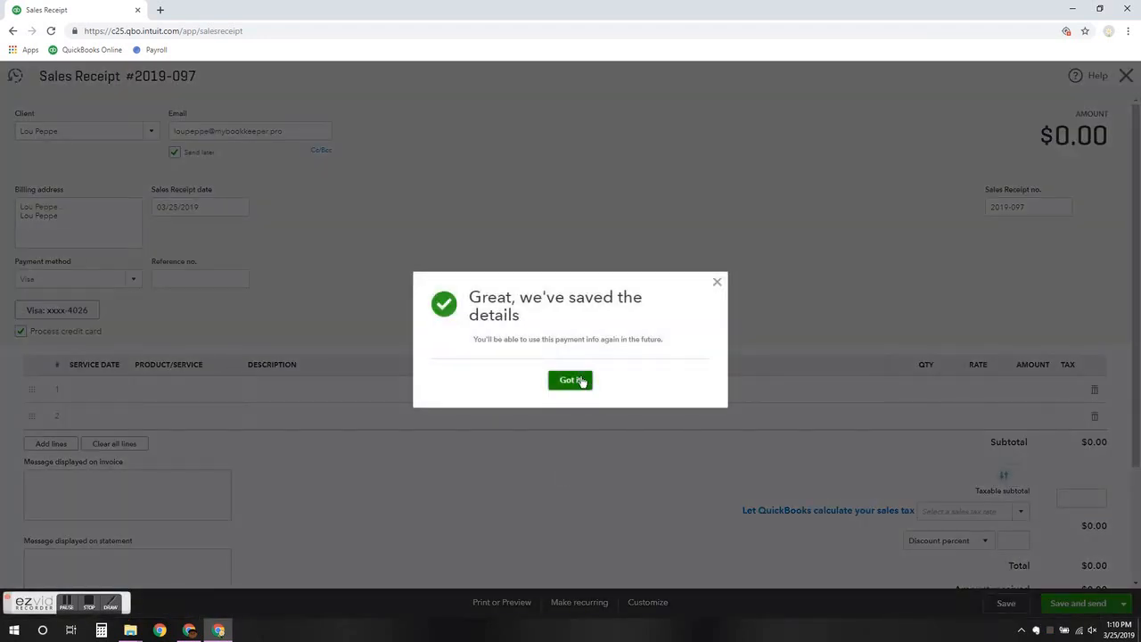
left_click(571, 380)
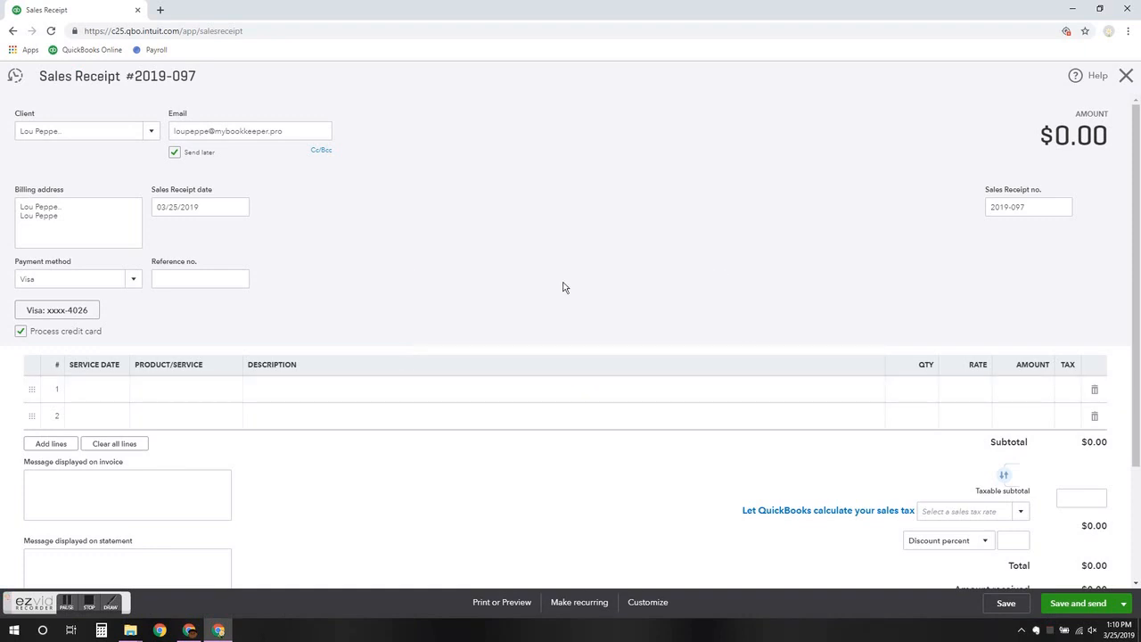
left_click(77, 312)
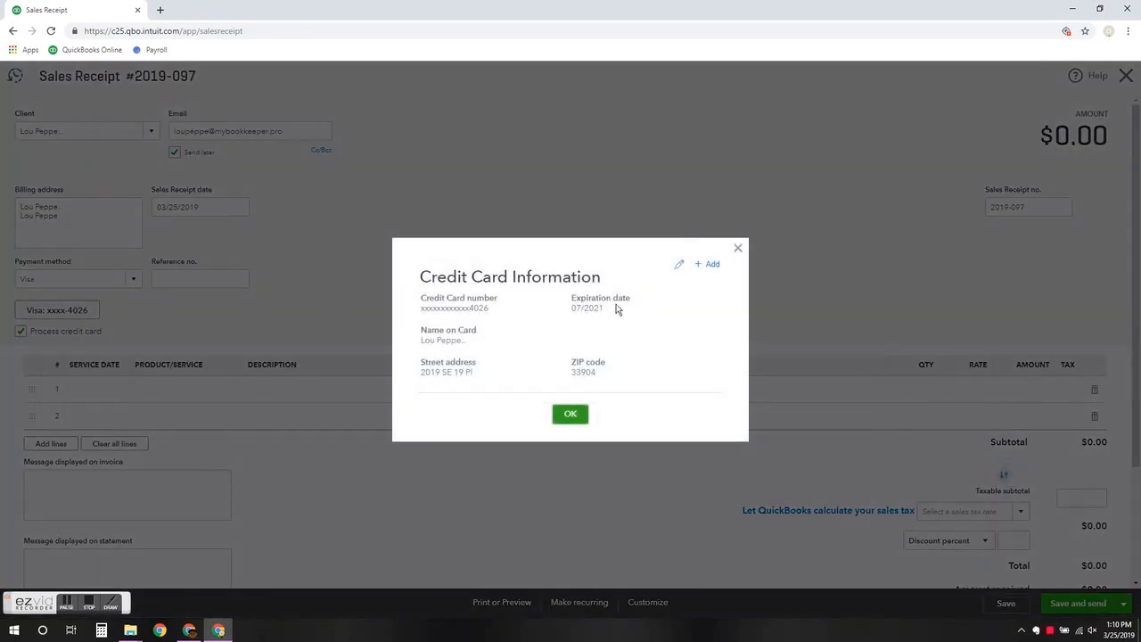
left_click(739, 248)
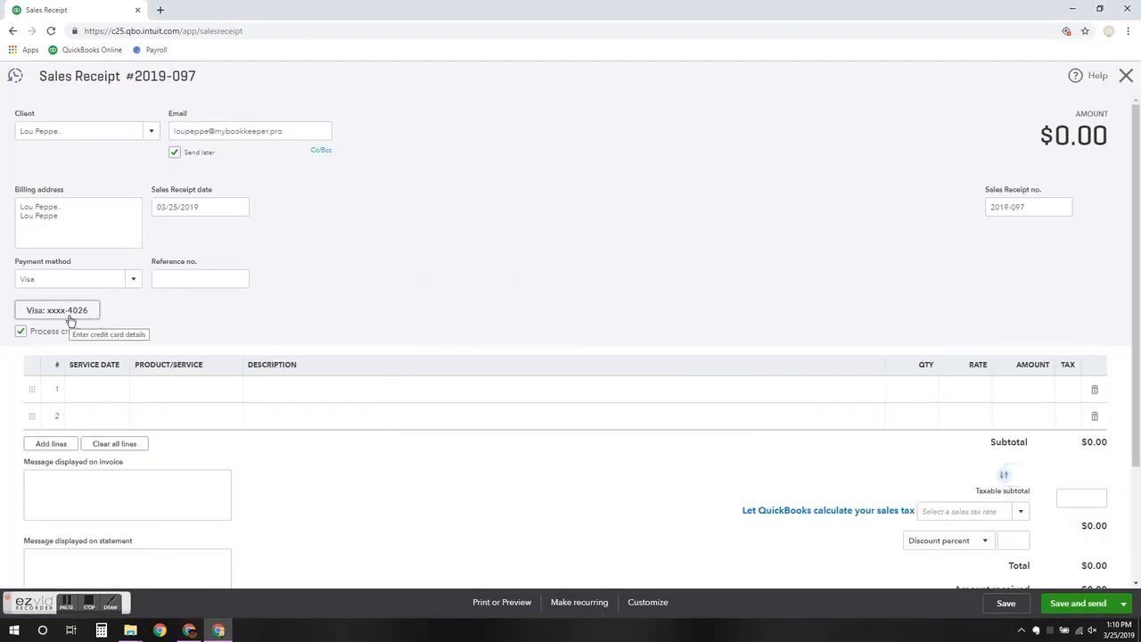
scroll(415, 379, "down", 2)
scroll(415, 379, "up", 1)
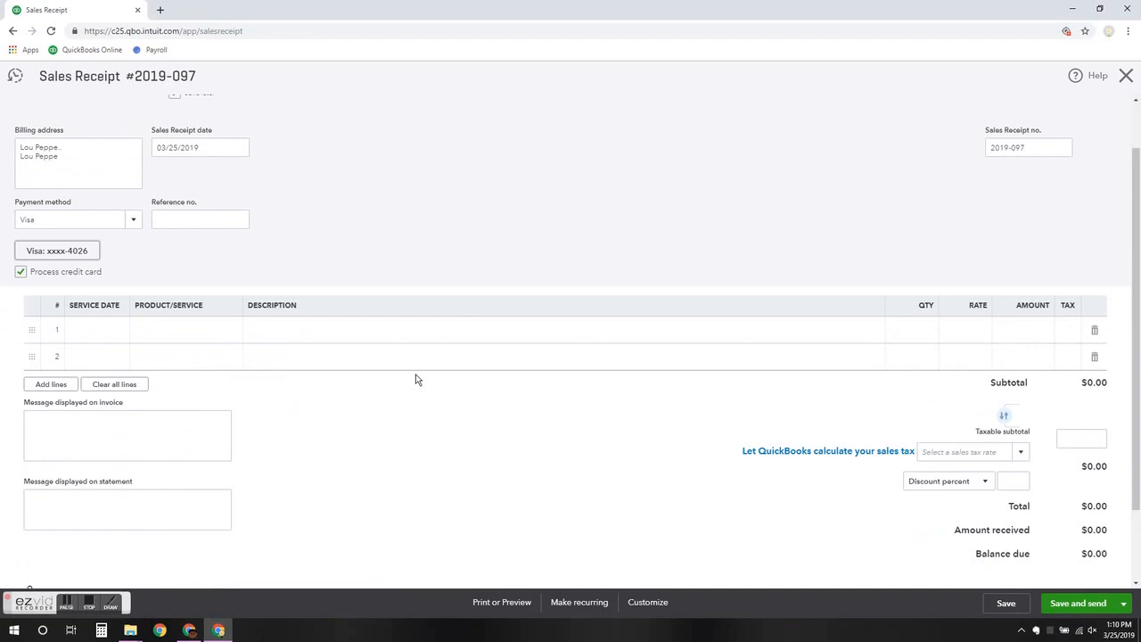
scroll(416, 379, "up", 1)
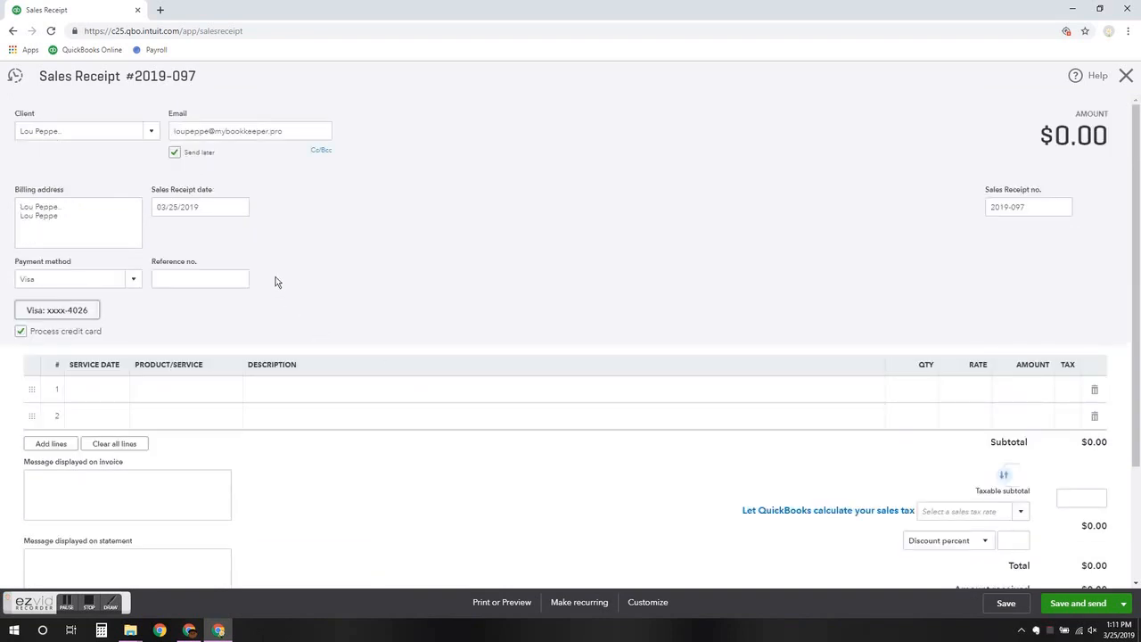
Add BookKeeping as the receipt's first line item at a rate of 100
left_click(168, 390)
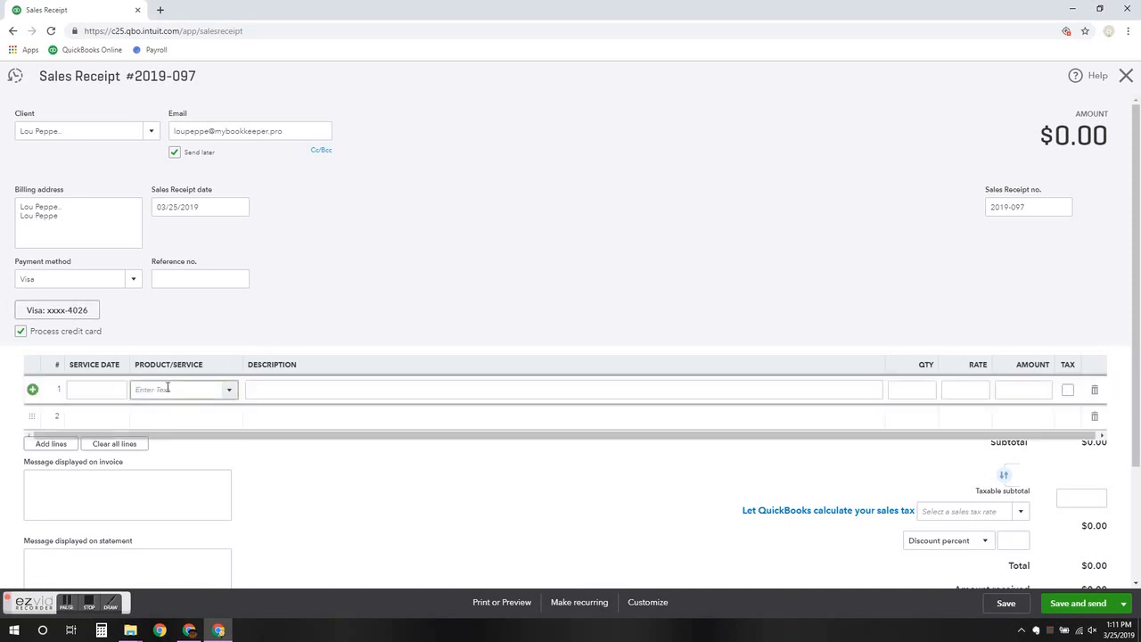
type("book")
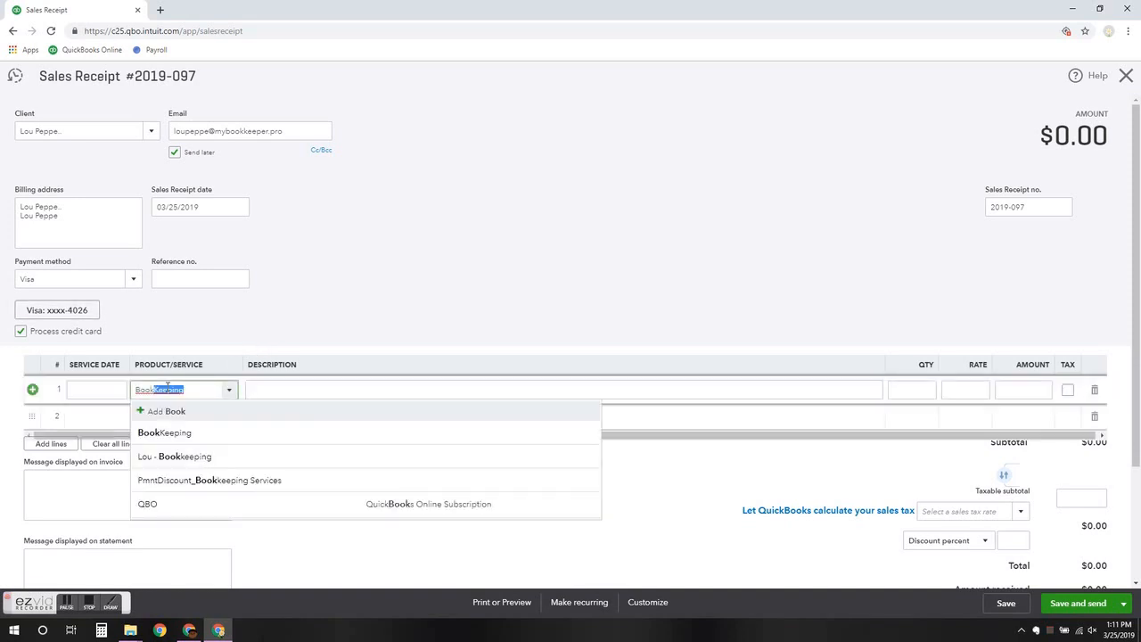
key("Tab")
key("Tab")
type("100")
key("Tab")
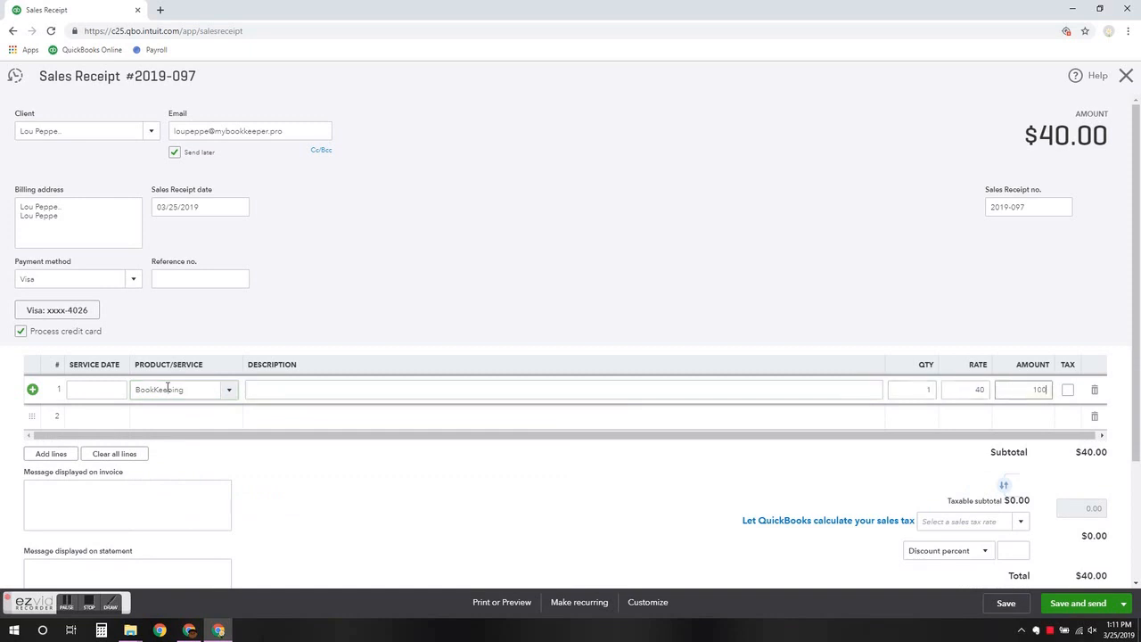
key("Tab")
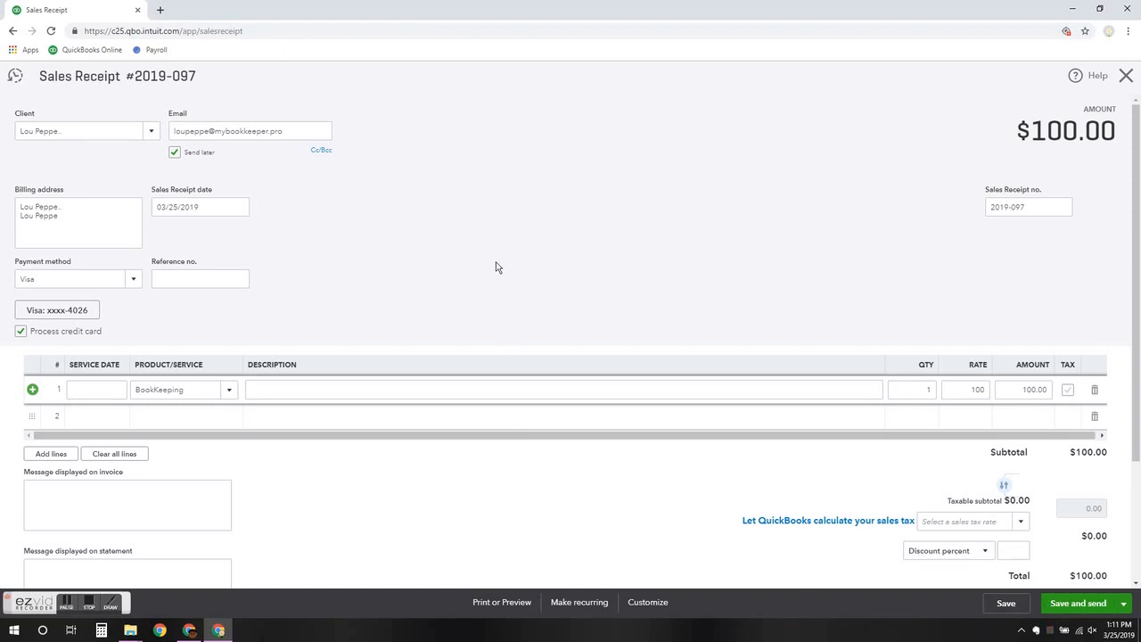
Make the receipt recurring and append 'Monthly' to the client's name as the template name
left_click(573, 604)
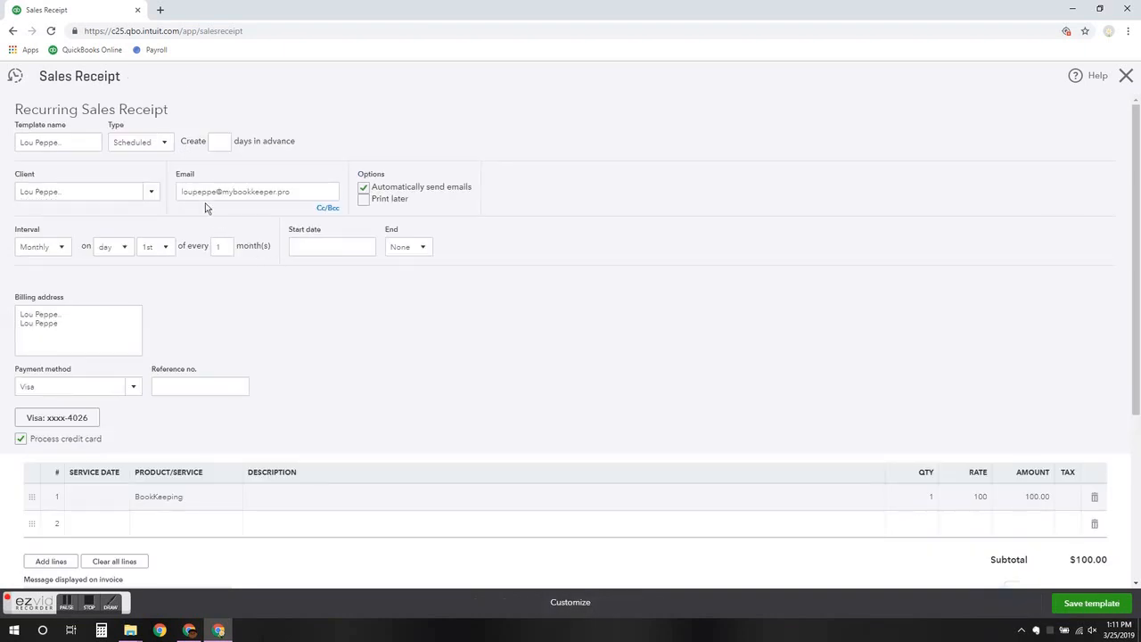
left_click(77, 138)
type("Rec")
key("BackSpace")
type("Monthly")
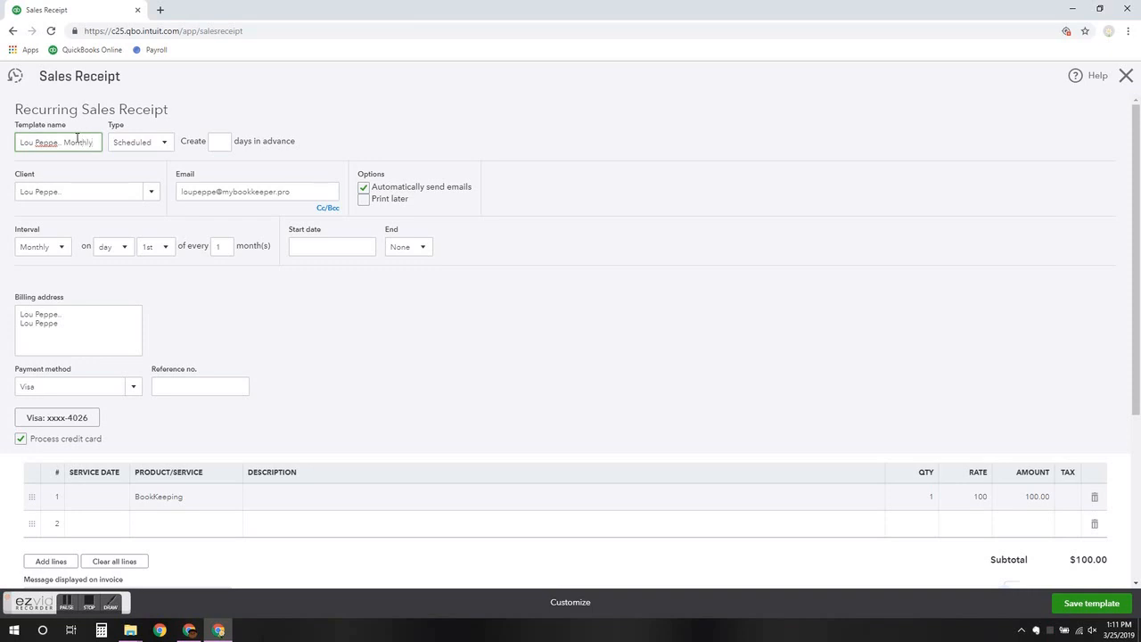
key("Tab")
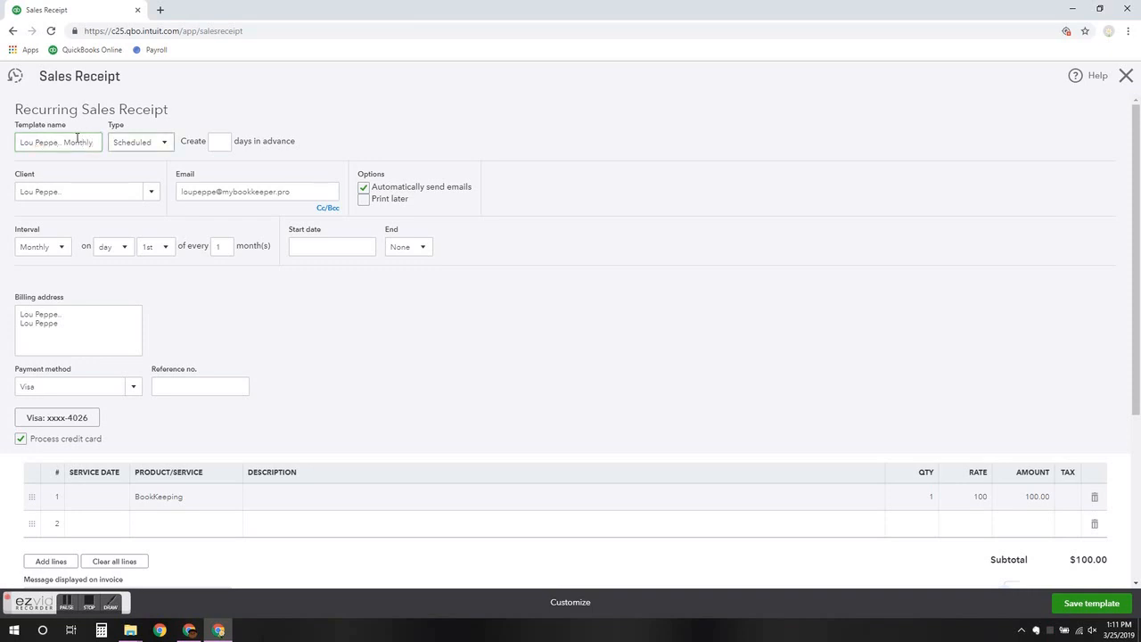
left_click(167, 145)
left_click(167, 143)
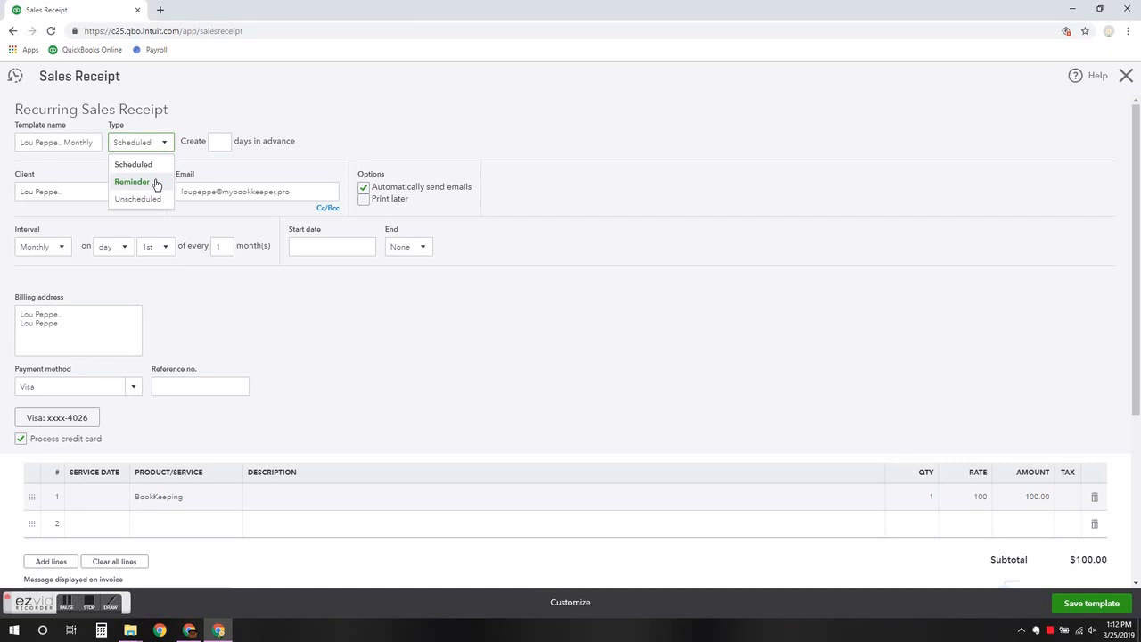
left_click(156, 183)
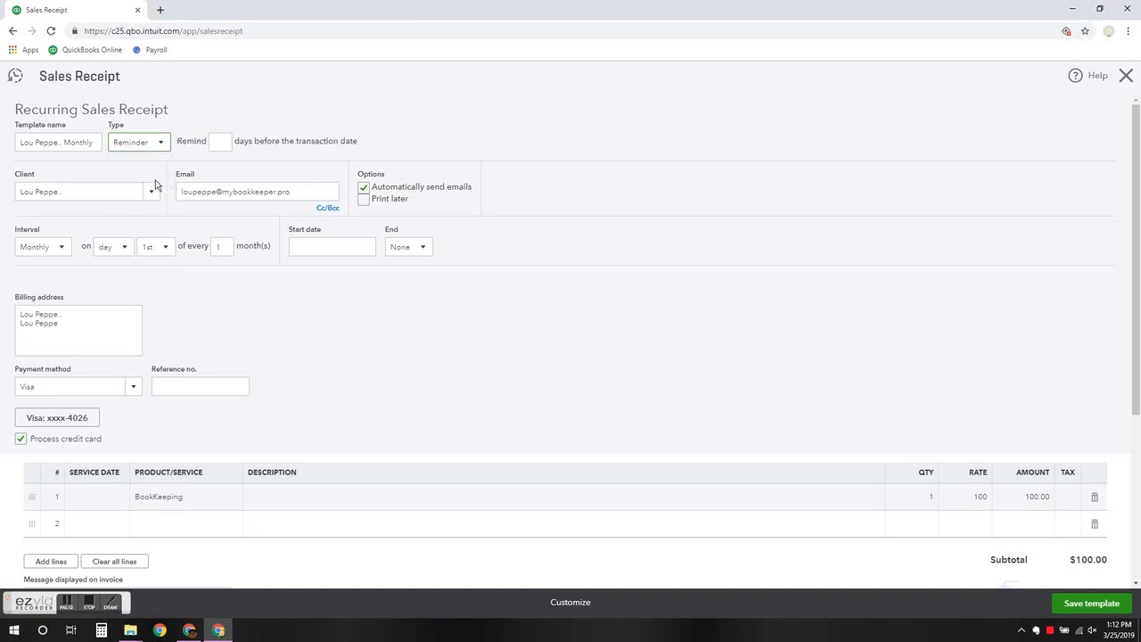
left_click(225, 142)
type("1")
key("Tab")
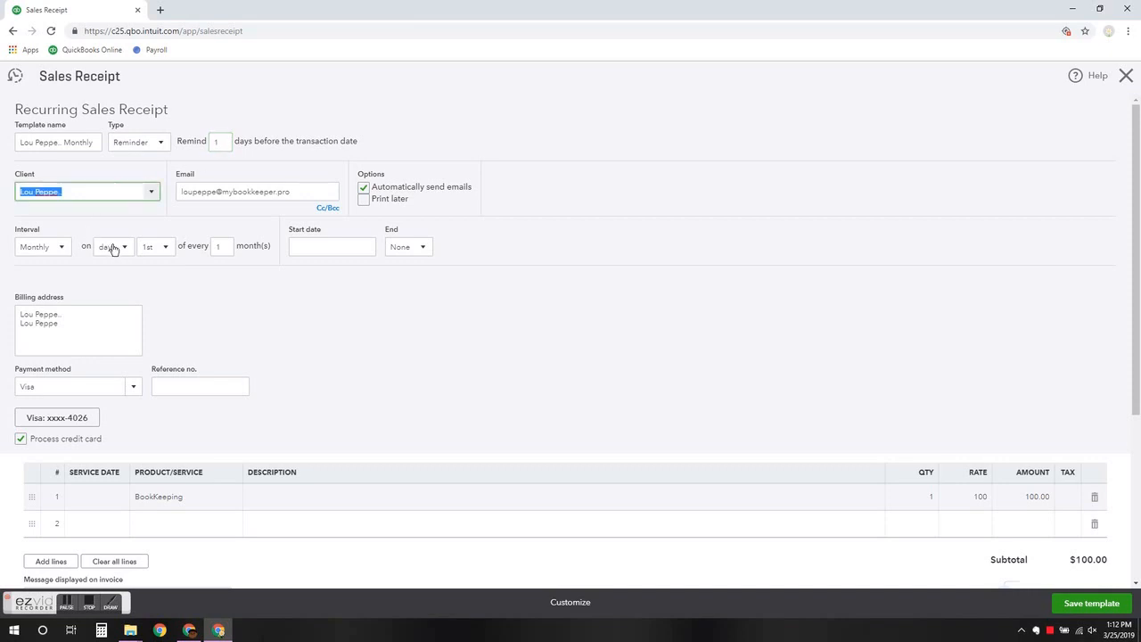
left_click(161, 145)
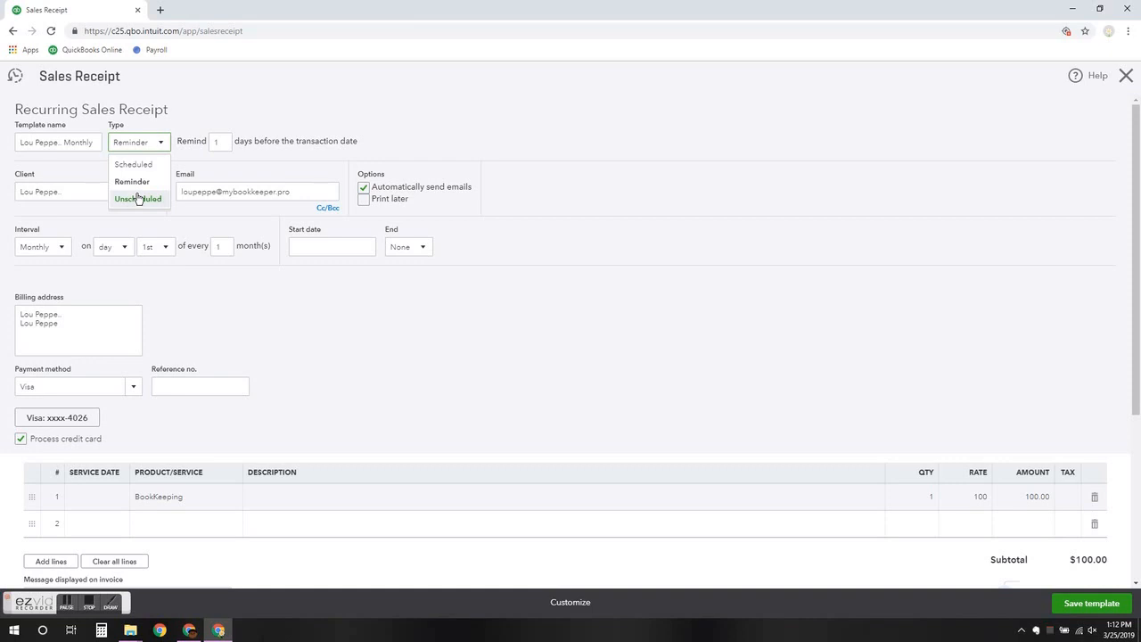
left_click(136, 165)
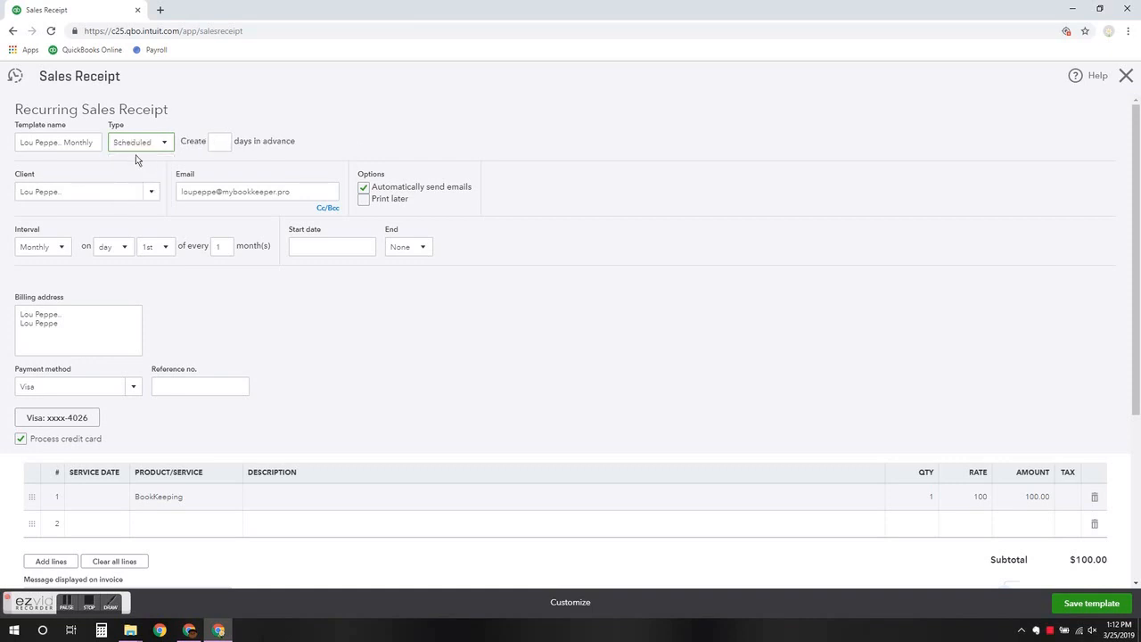
left_click(63, 249)
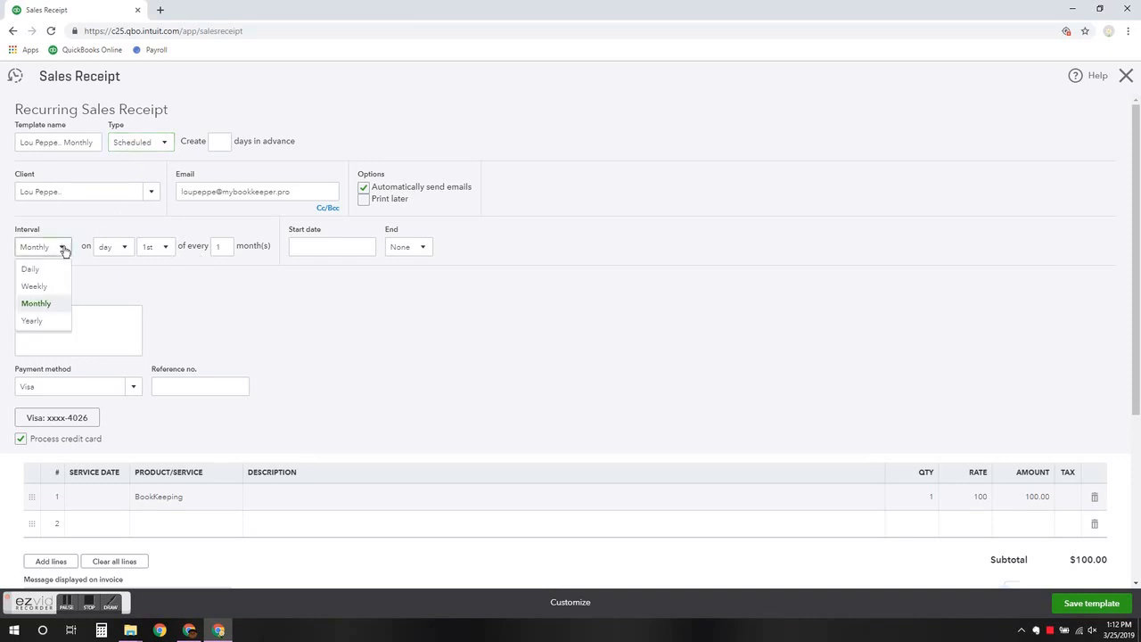
left_click(45, 306)
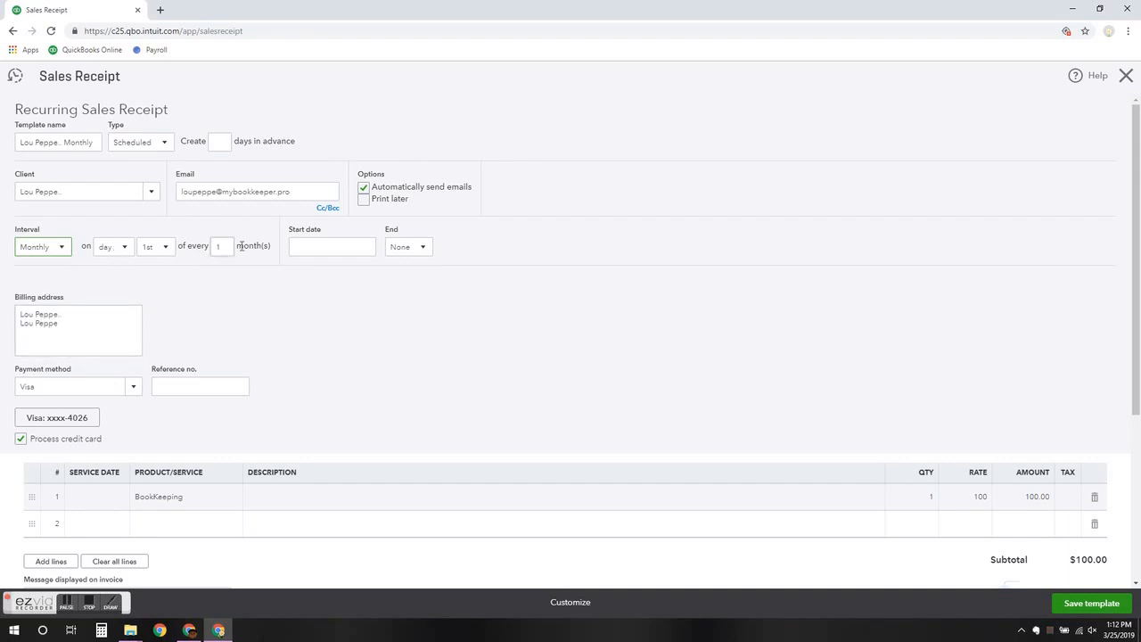
left_click(423, 257)
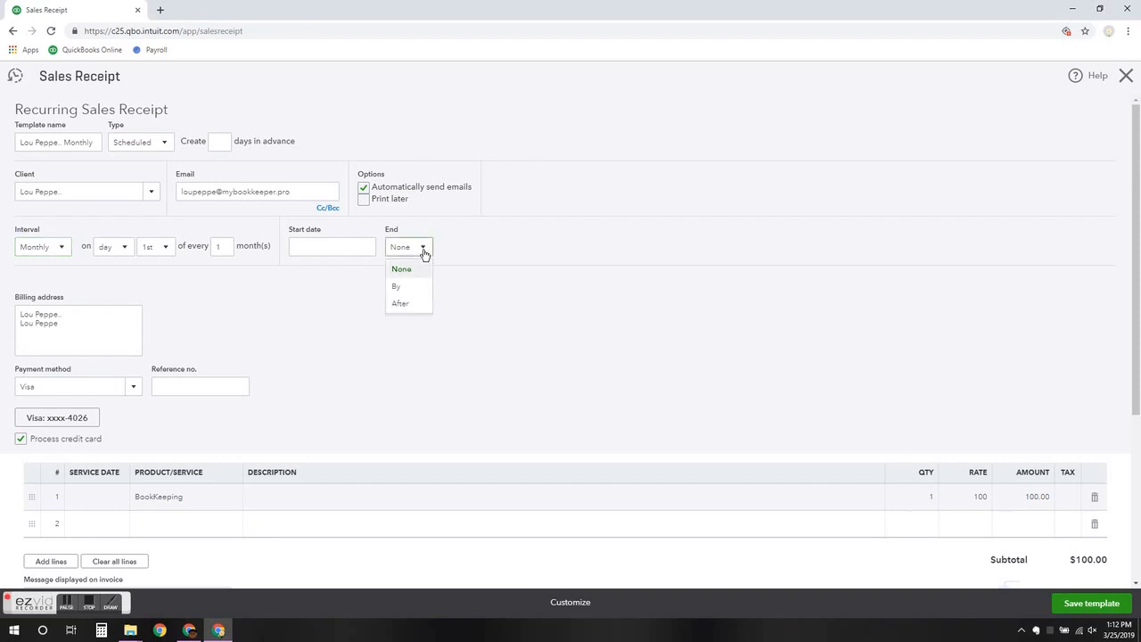
left_click(410, 250)
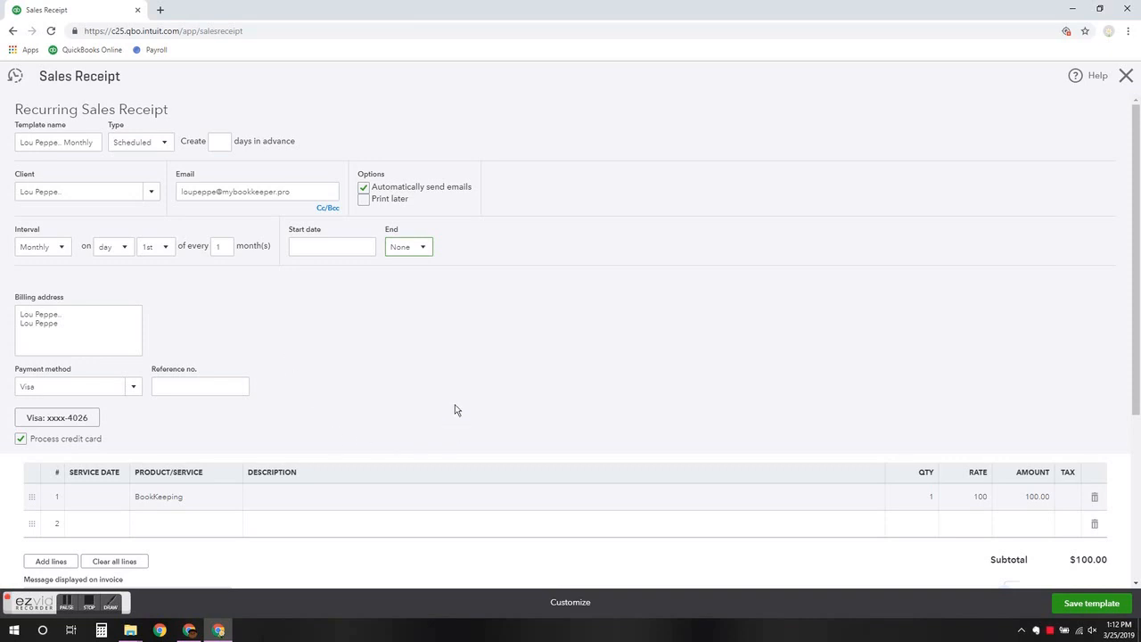
Save the recurring template, review the credit card authorization form, and accept it
left_click(1076, 605)
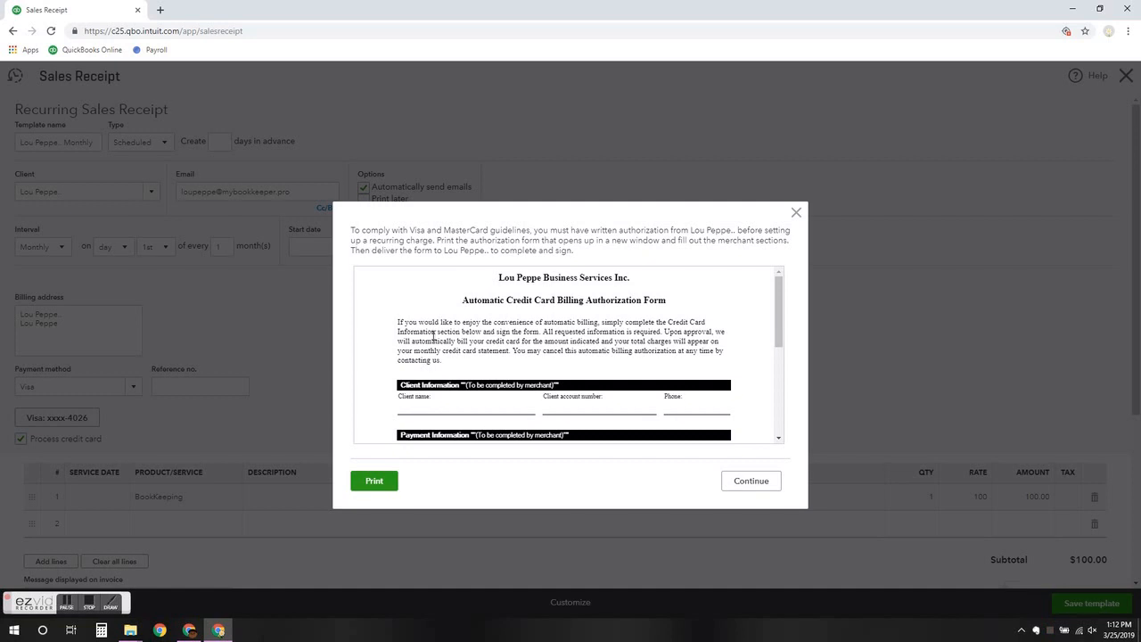
scroll(434, 337, "down", 2)
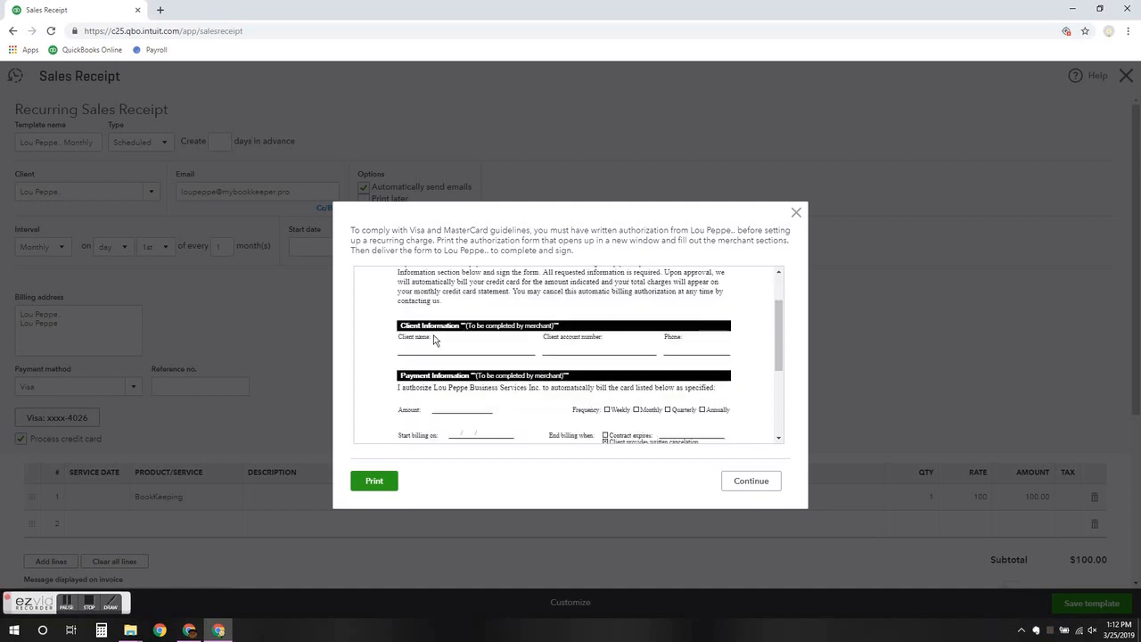
scroll(434, 339, "down", 2)
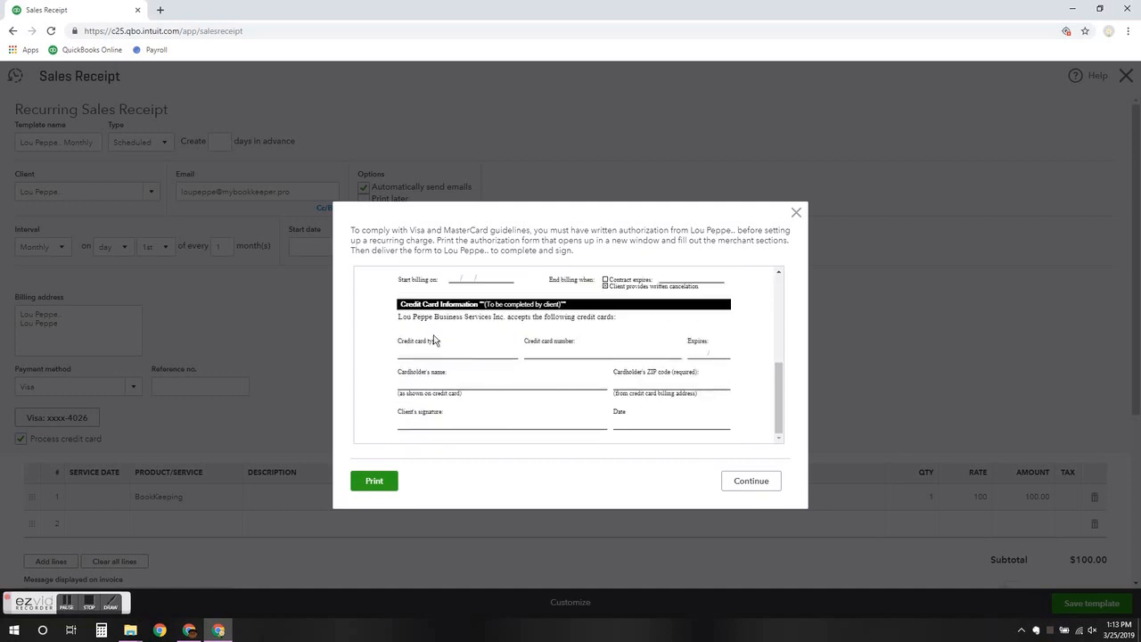
scroll(434, 338, "up", 5)
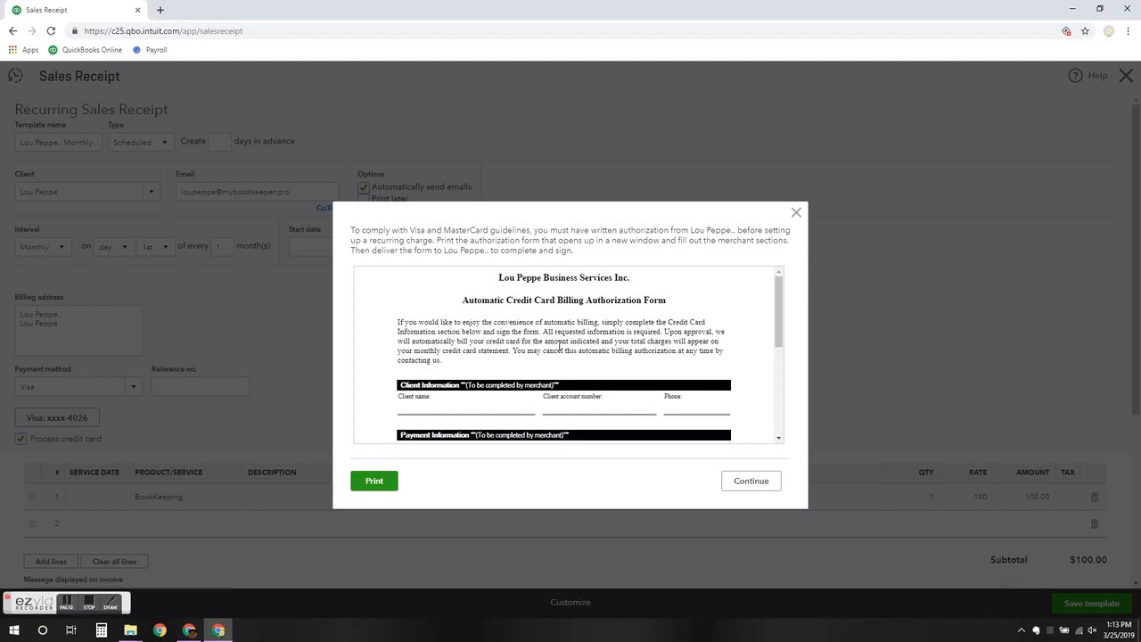
scroll(559, 347, "down", 5)
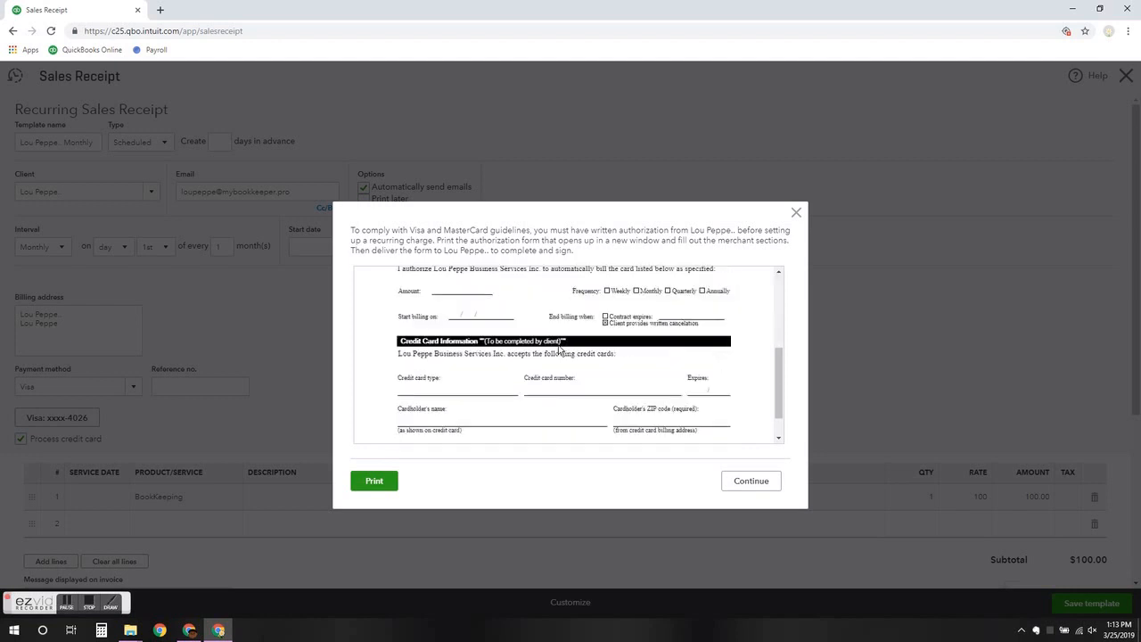
scroll(558, 349, "up", 5)
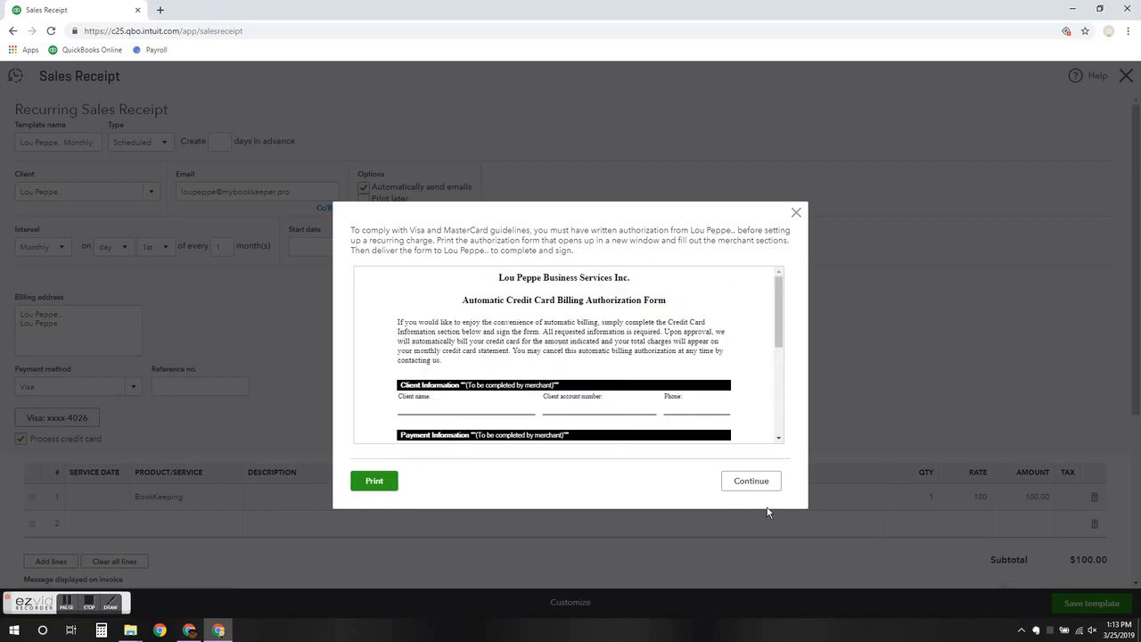
left_click(751, 479)
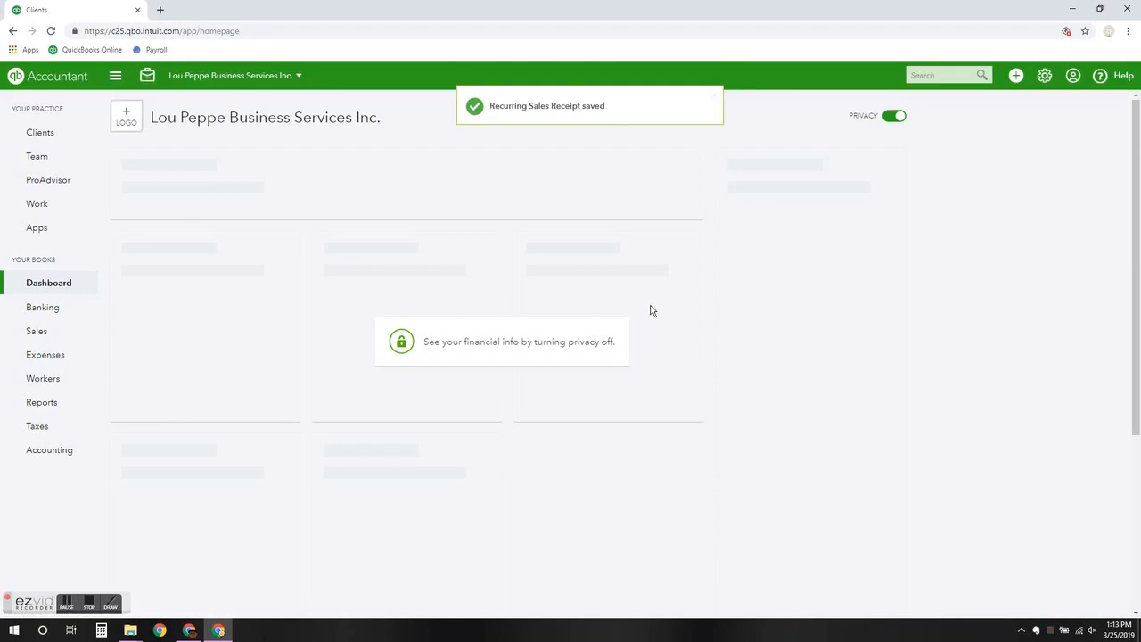
Open the Recurring Transactions list from the gear menu
left_click(1044, 77)
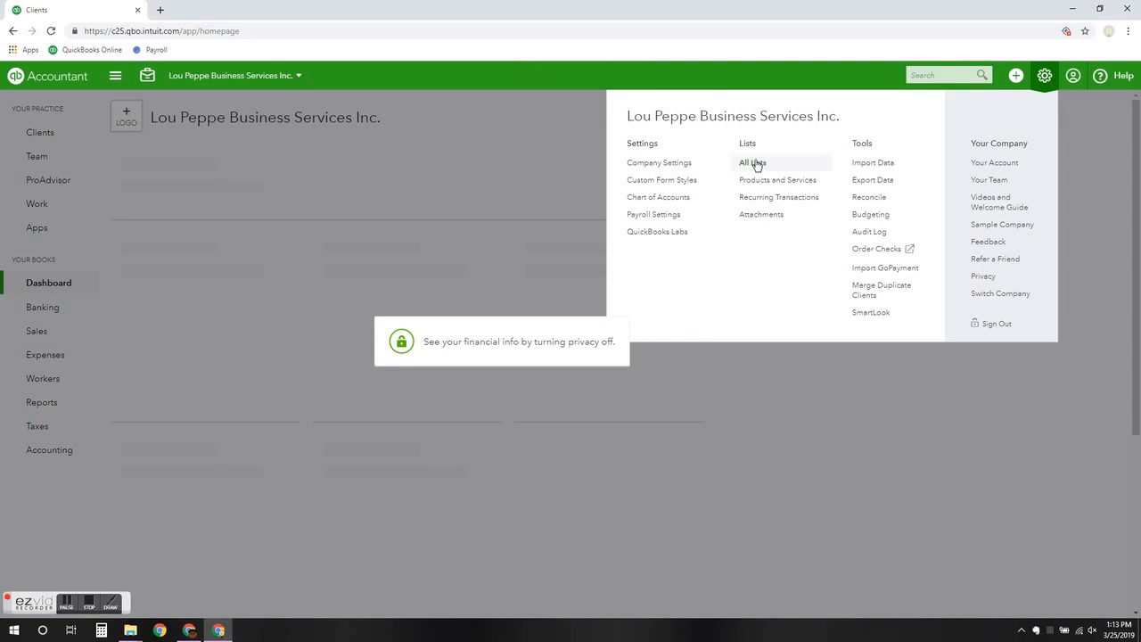
left_click(753, 198)
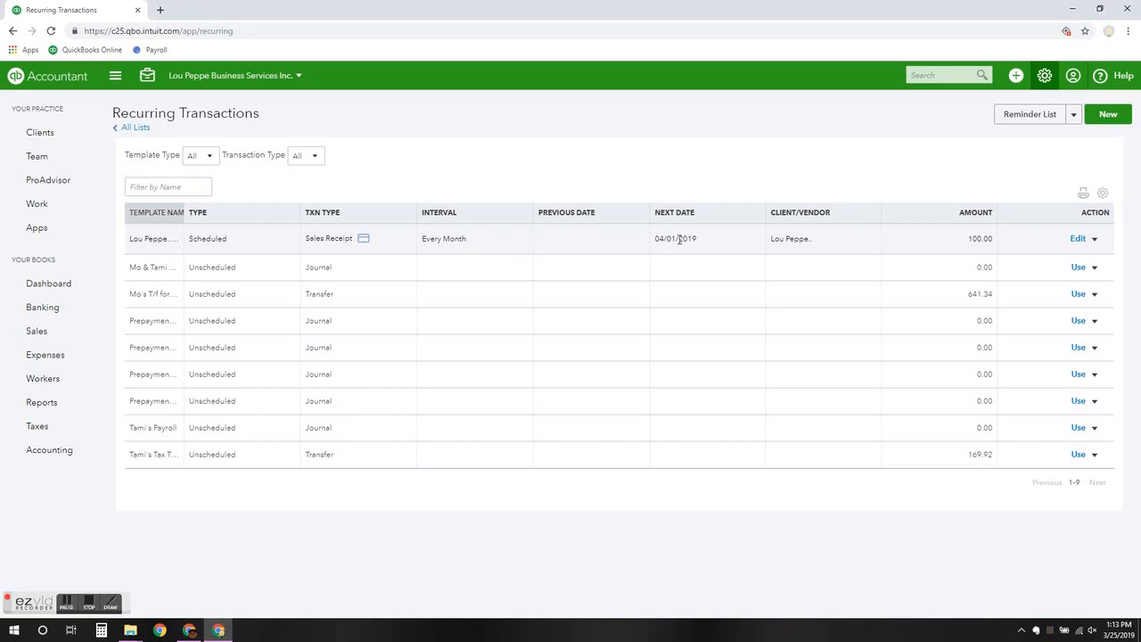
Check the new template's row actions, then return to the Dashboard
left_click(1095, 239)
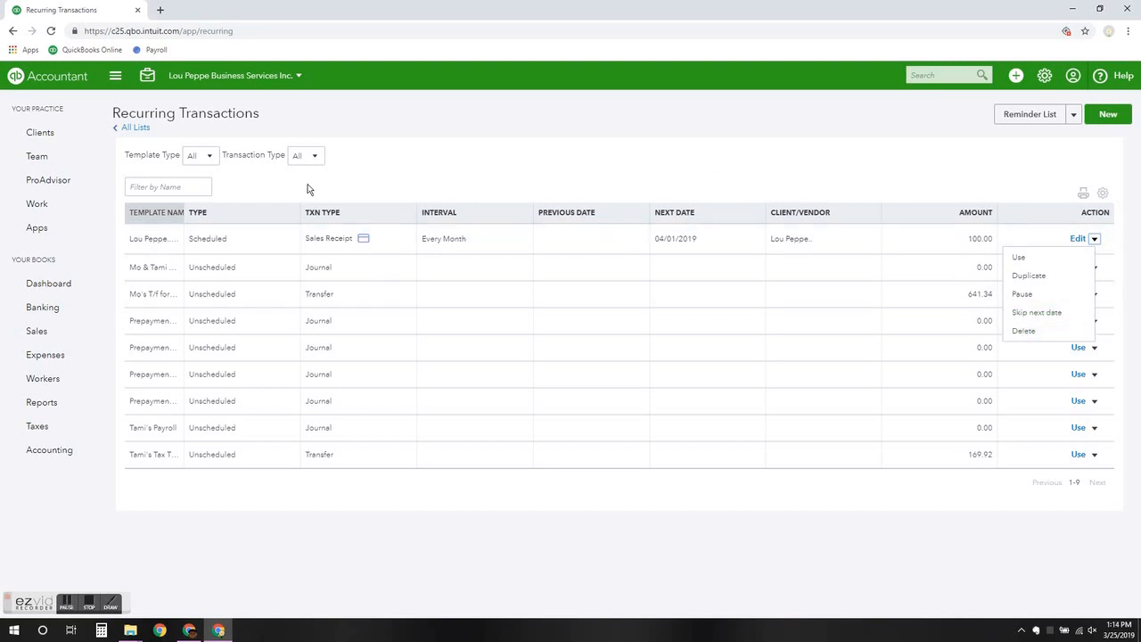
left_click(62, 286)
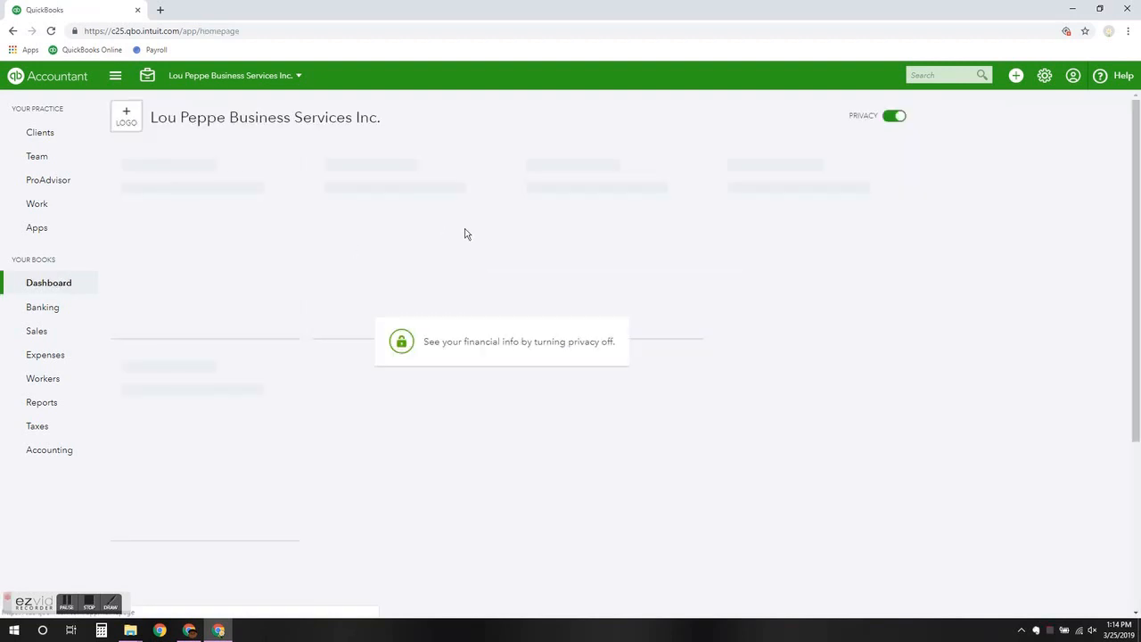